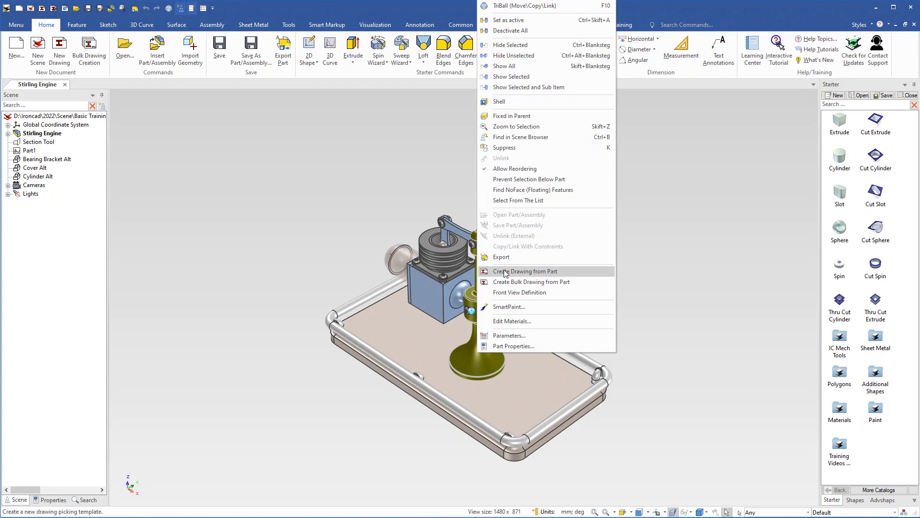
Create a new drawing from the selected pillar part using the ISO template A4P Part
click(505, 271)
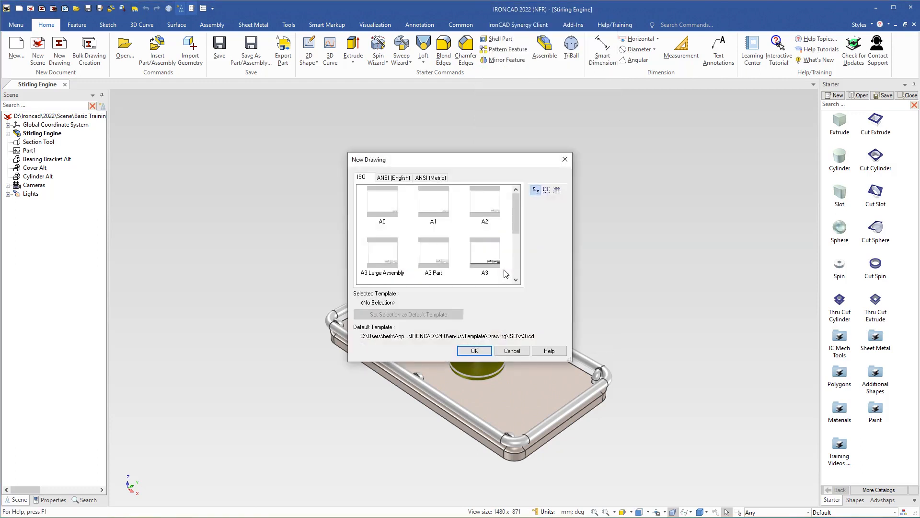
drag(517, 222, 523, 261)
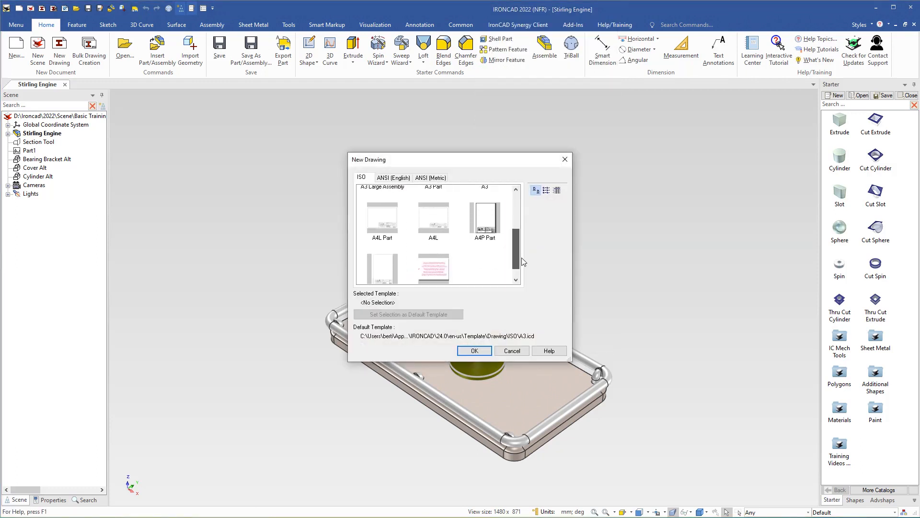
double_click(484, 224)
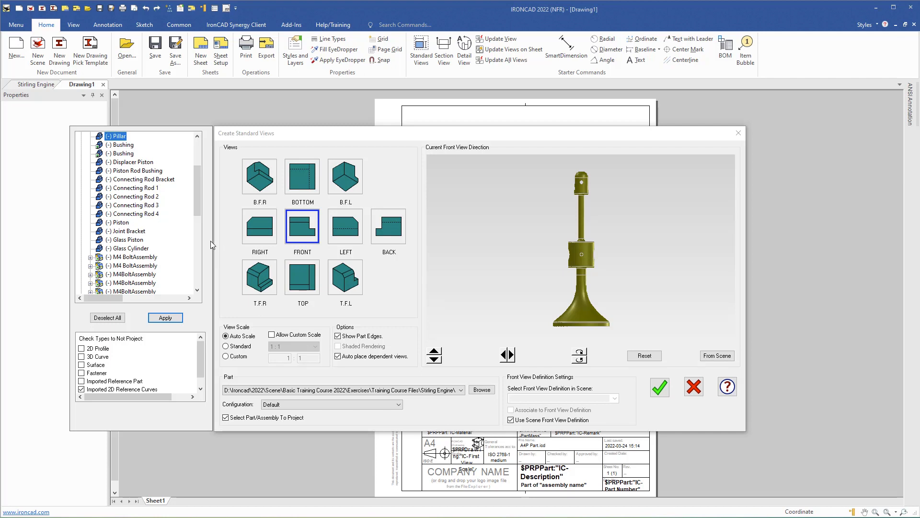
Set the whole Stirling Engine assembly as the object to project in the standard views
drag(197, 209, 194, 186)
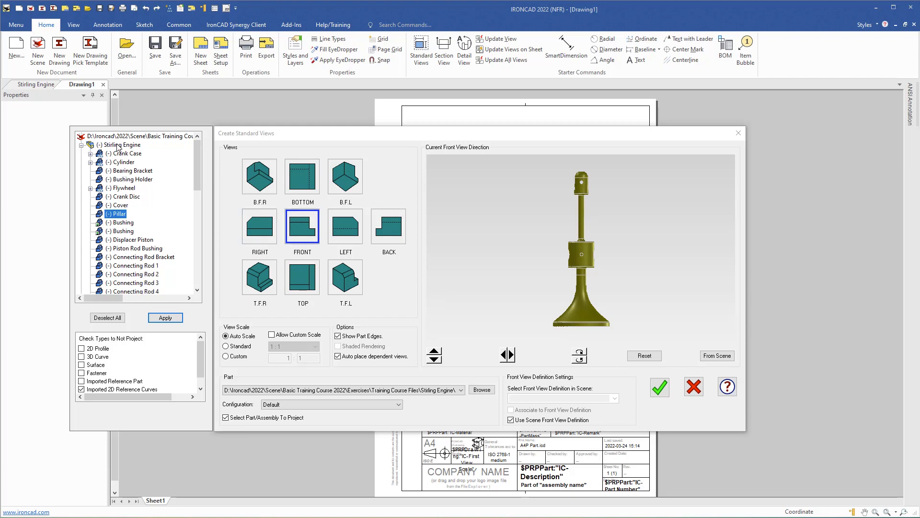
click(119, 145)
click(166, 317)
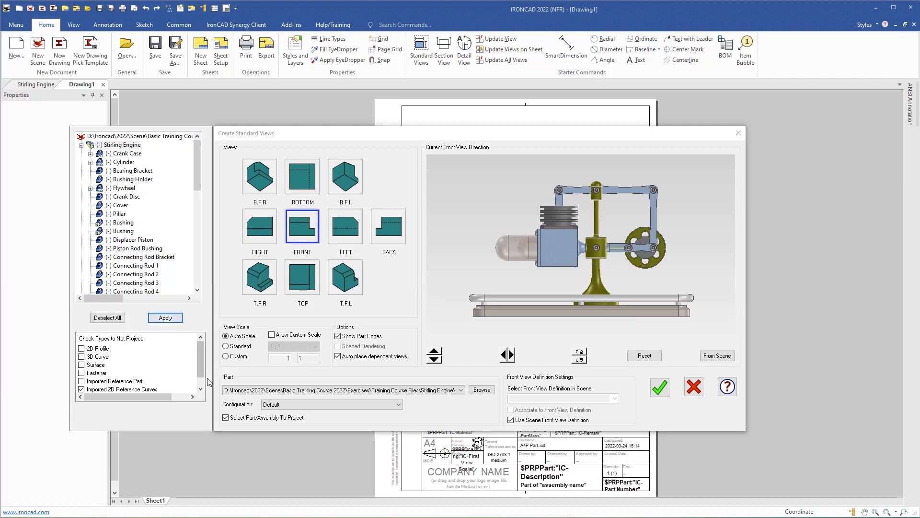
Restrict the standard views to the Pillar part, keeping part/assembly selection for projection enabled
click(226, 418)
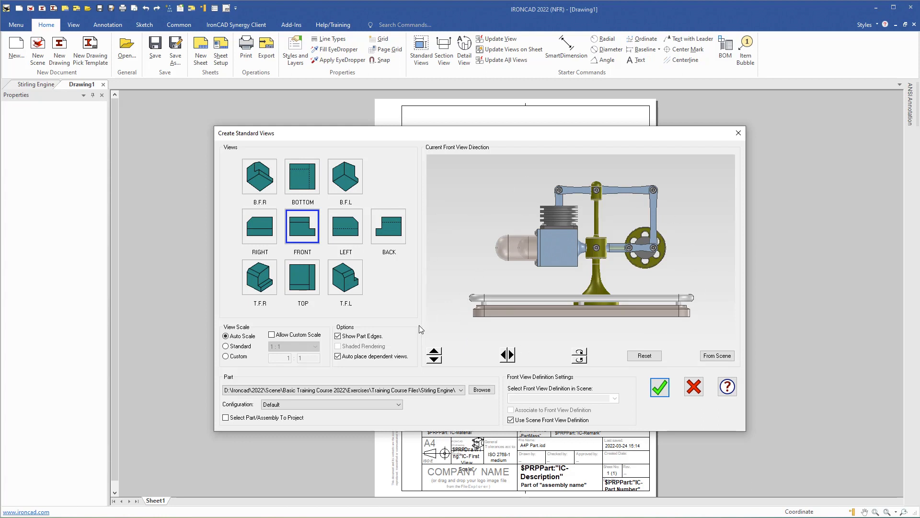
click(226, 418)
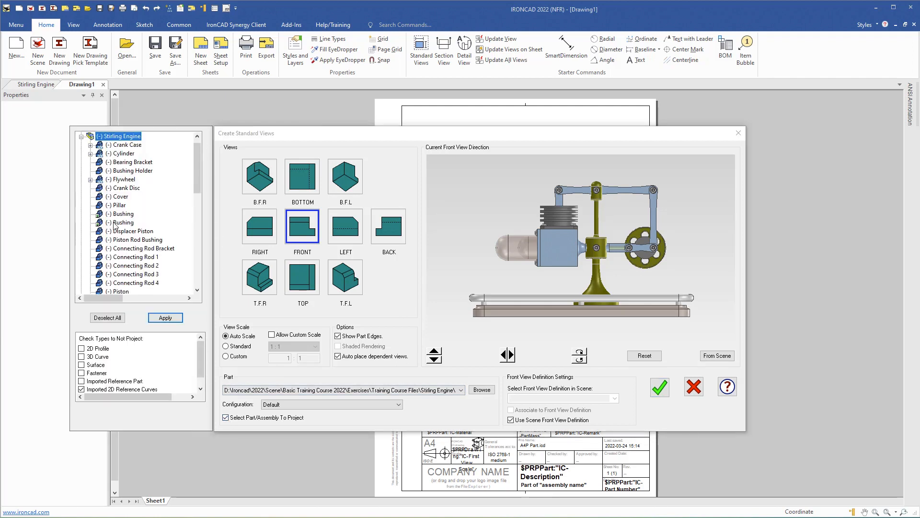
click(119, 206)
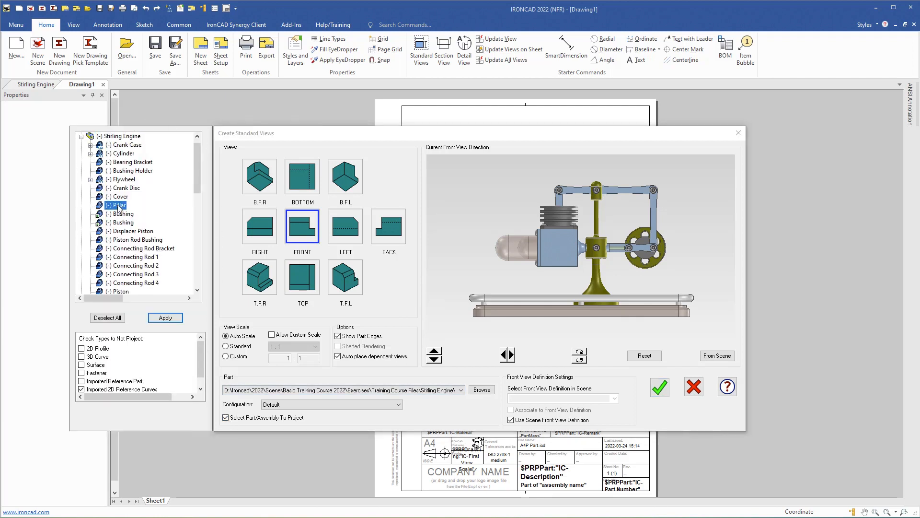
click(163, 318)
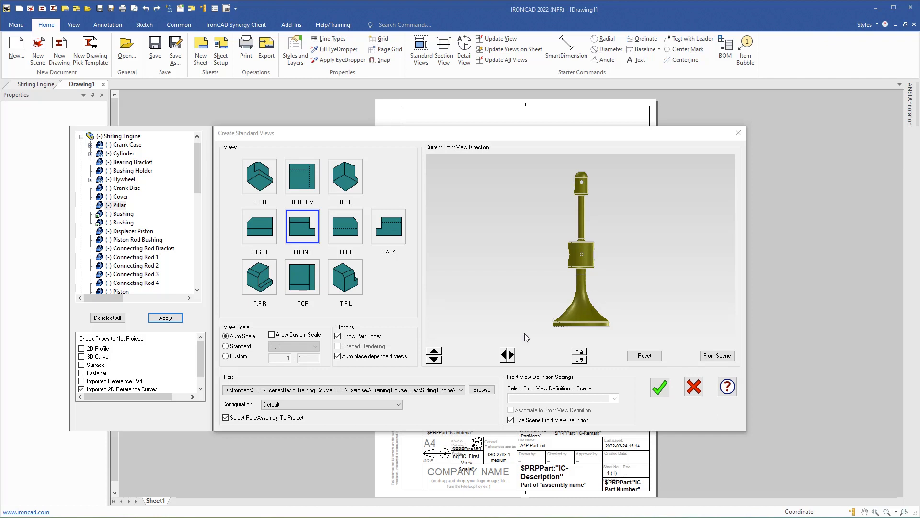
Turn the Pillar so its large cross hole faces the front, and place only the front view at standard scale 1:1 on the sheet
click(508, 355)
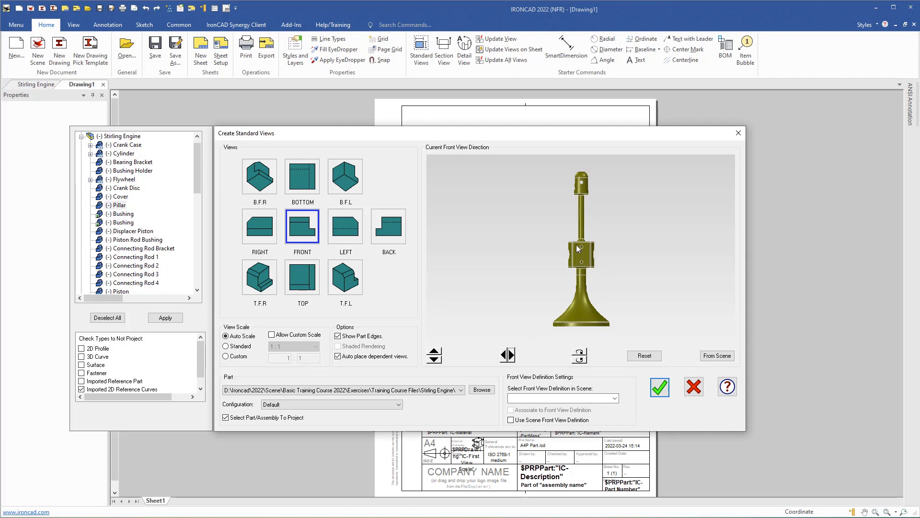
click(511, 355)
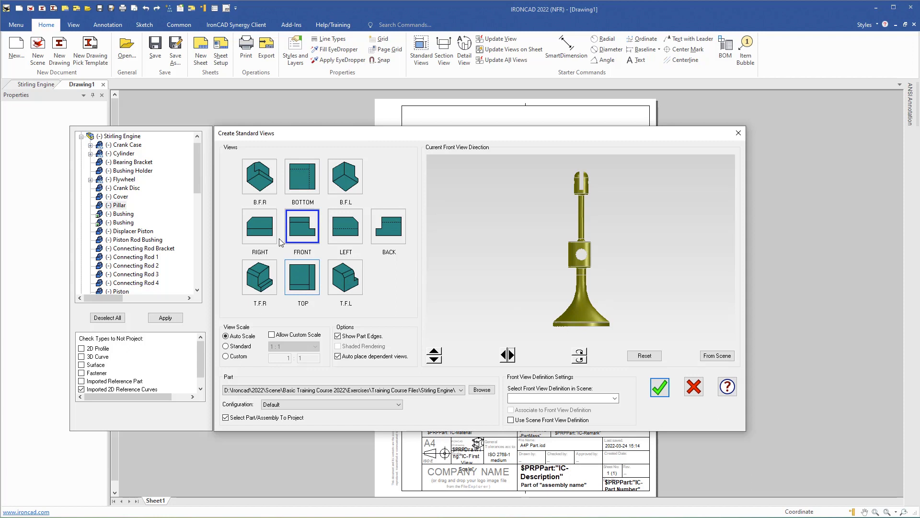
click(226, 346)
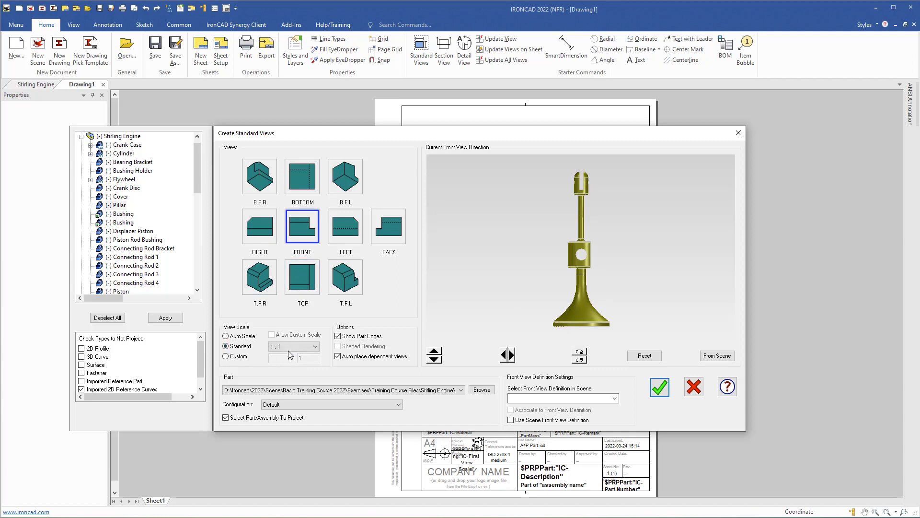
click(660, 387)
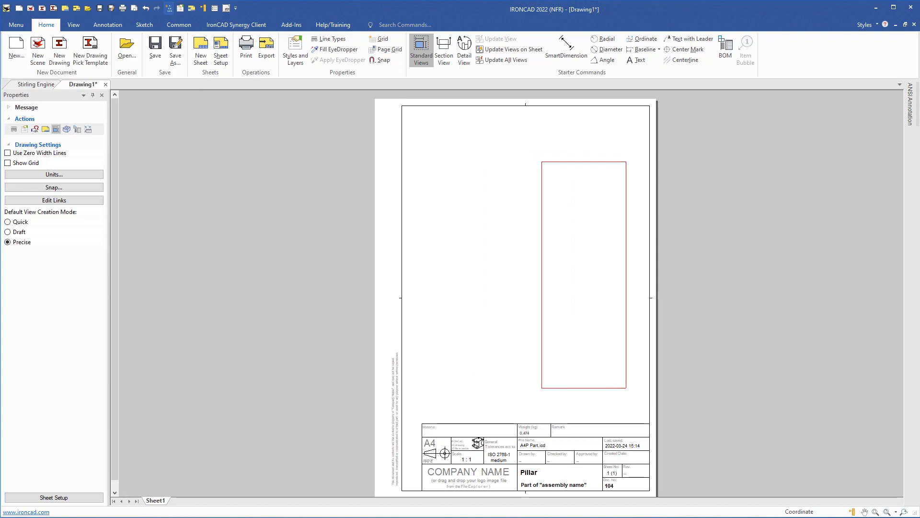
click(590, 273)
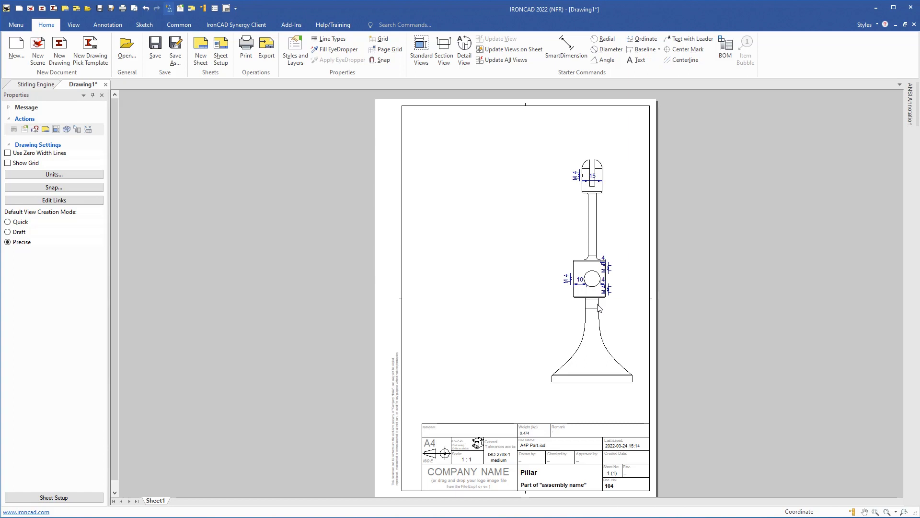
Show the hidden edges in the Pillar's FRONT view
scroll(602, 284, up, 3)
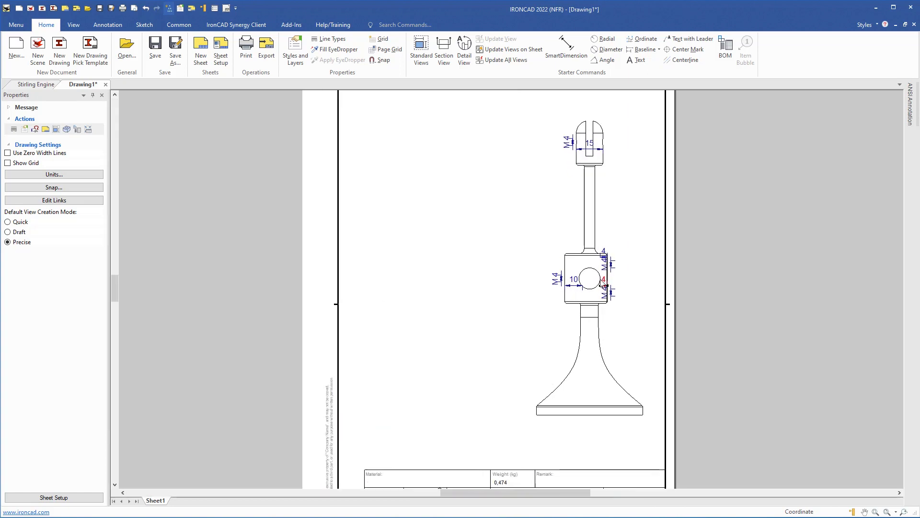
scroll(603, 284, up, 2)
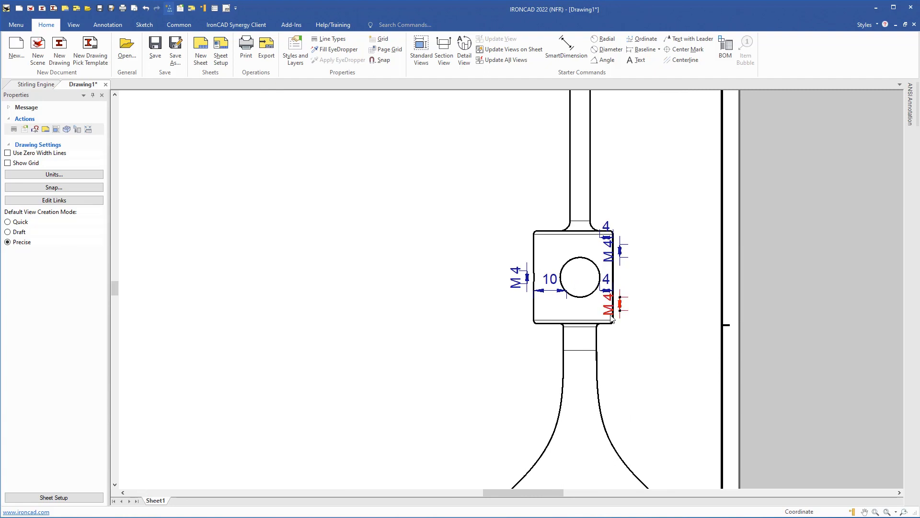
click(584, 318)
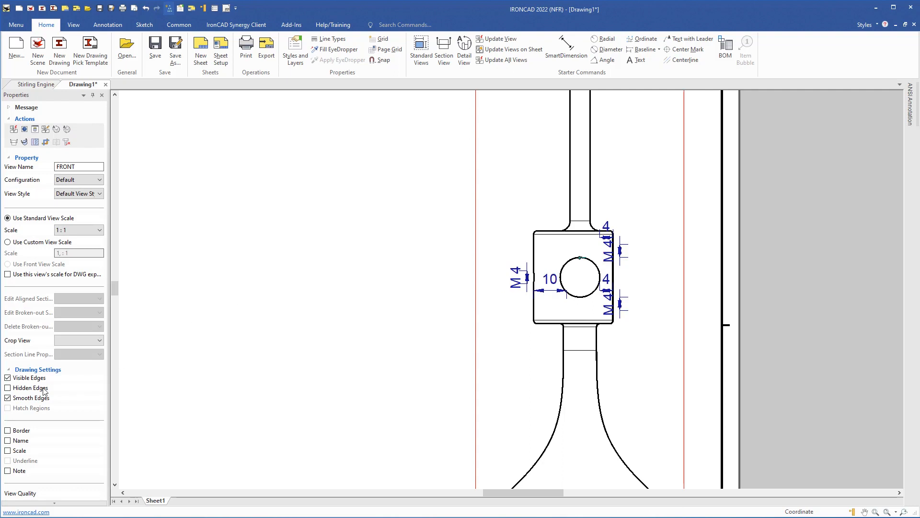
click(8, 387)
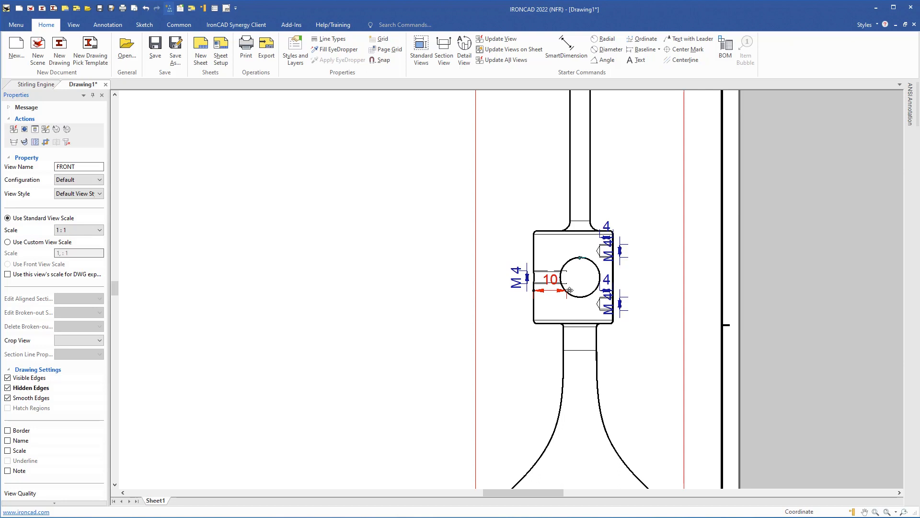
Move the M4 dimension of the block's lower right threaded hole outside the outline, with its text below the arrows
scroll(613, 297, up, 3)
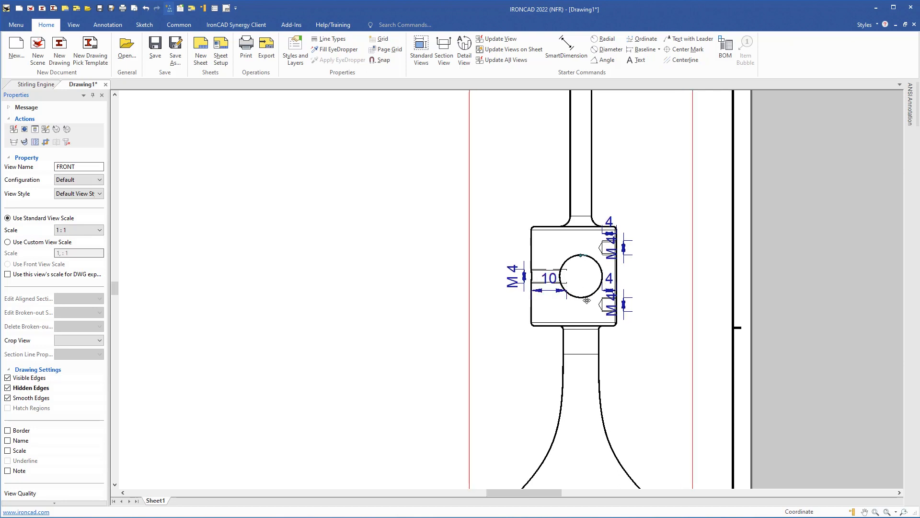
drag(620, 307, 675, 317)
right_click(667, 317)
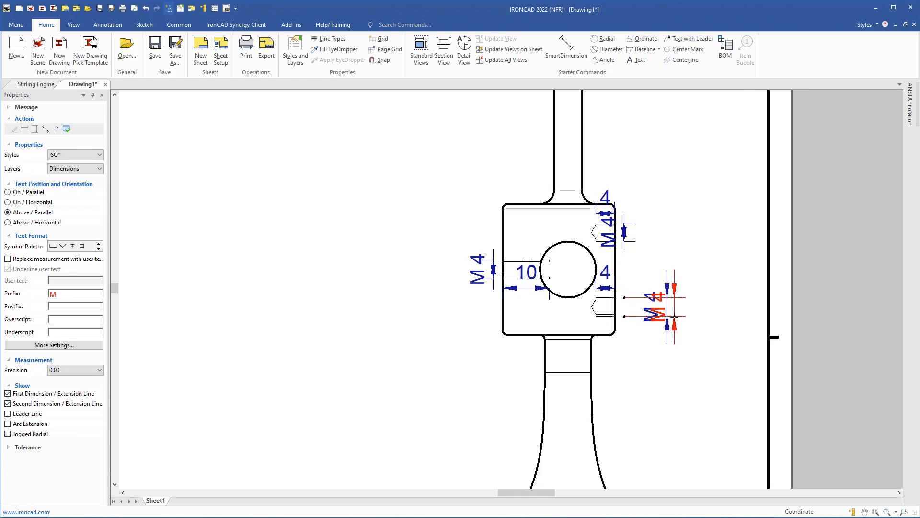
drag(674, 317, 658, 353)
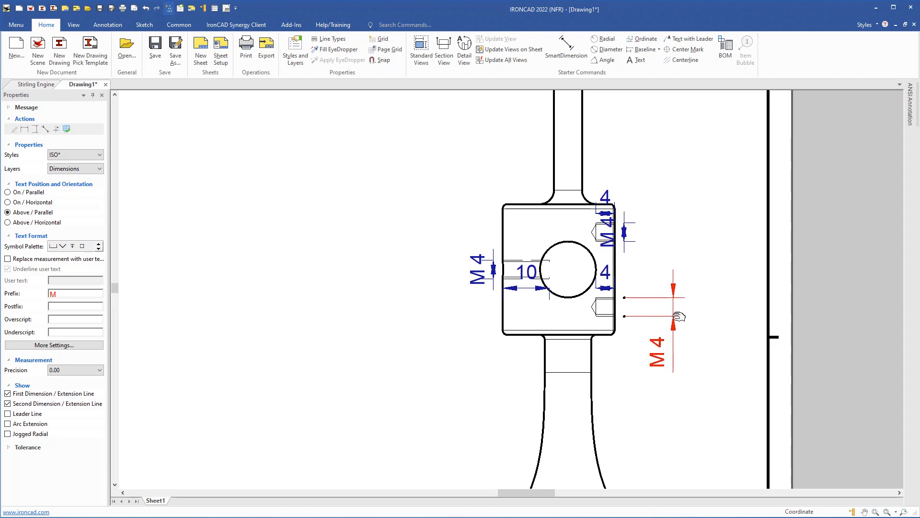
drag(679, 316, 615, 323)
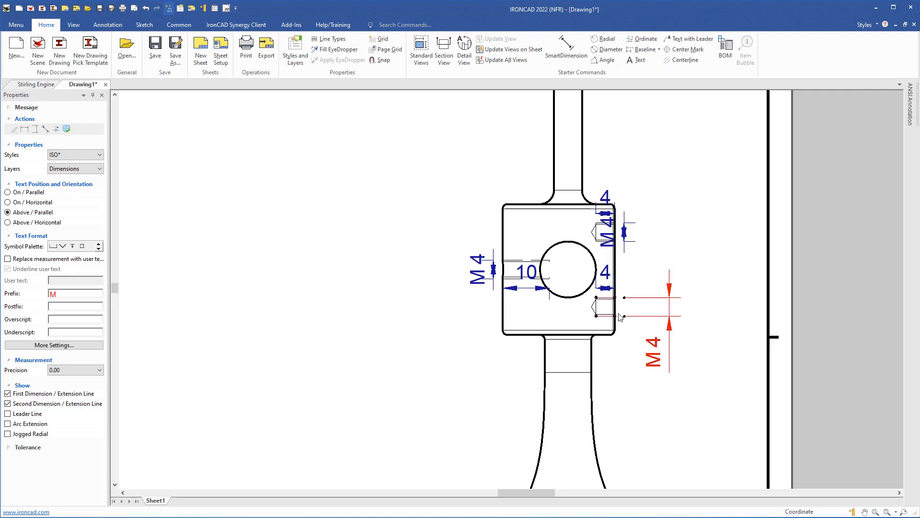
Move the M4 dimension of the block's upper right threaded hole clear of the outline and hide it
click(625, 233)
drag(633, 227, 656, 185)
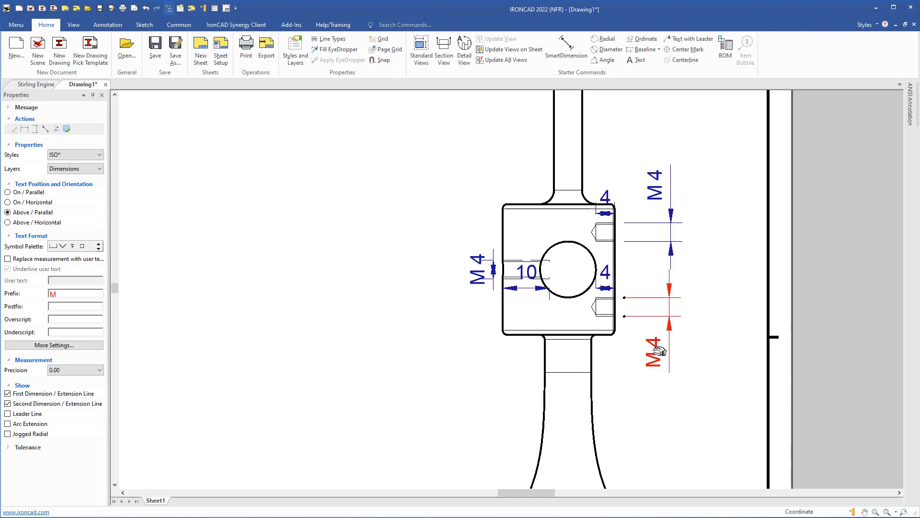
click(660, 191)
right_click(659, 190)
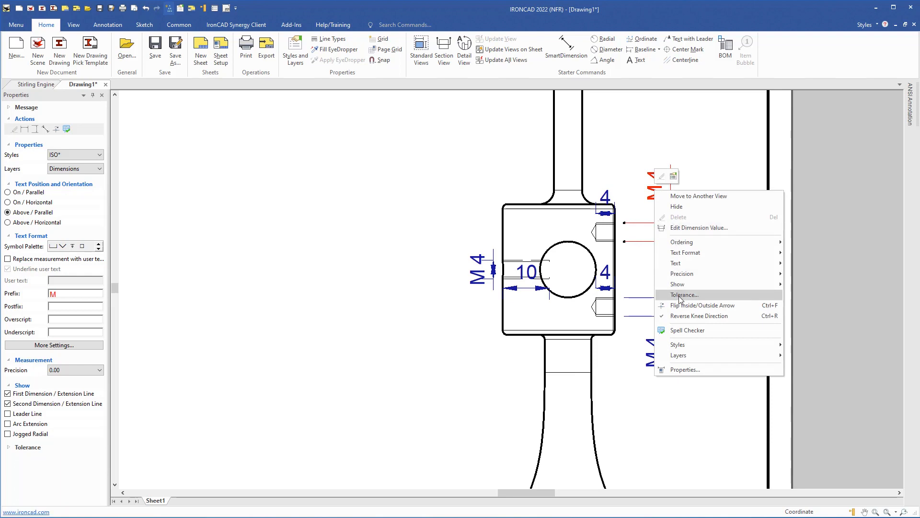
click(677, 207)
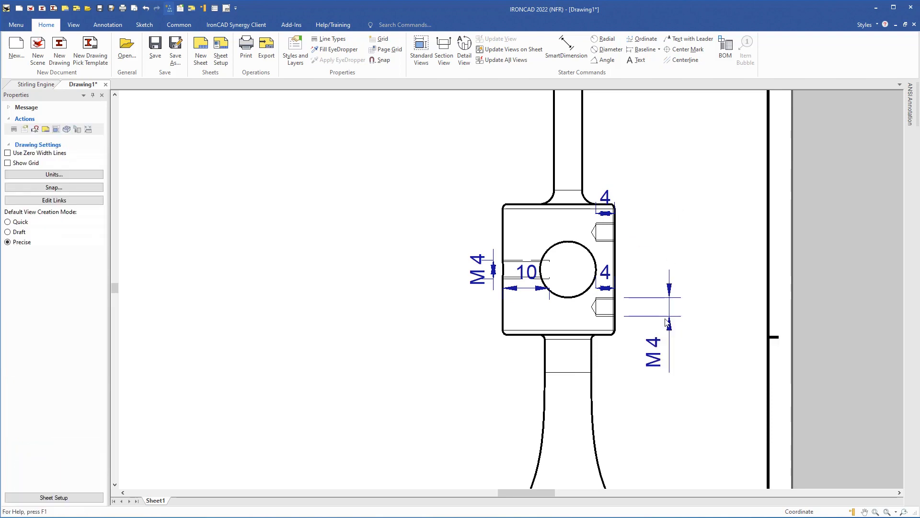
Add the postfix (2x) to the remaining M4 dimension right of the block and shift its text further down
click(656, 344)
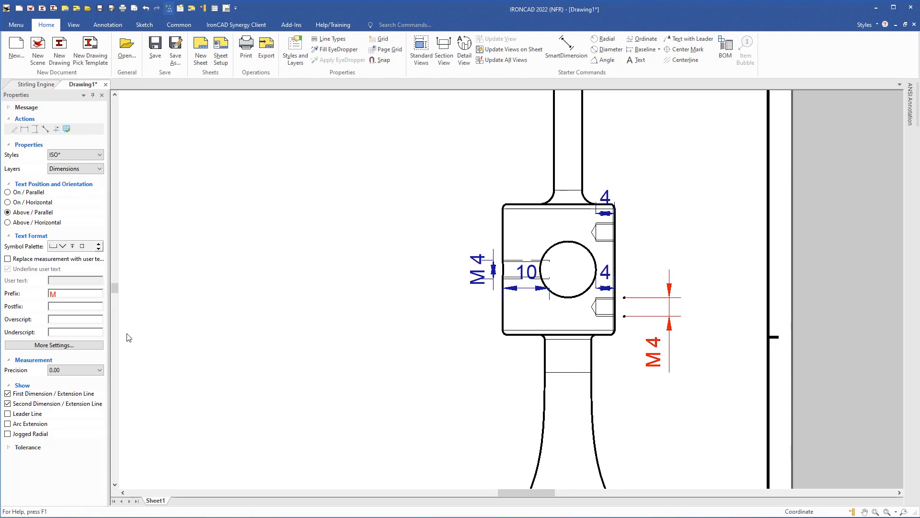
click(62, 309)
key(Return)
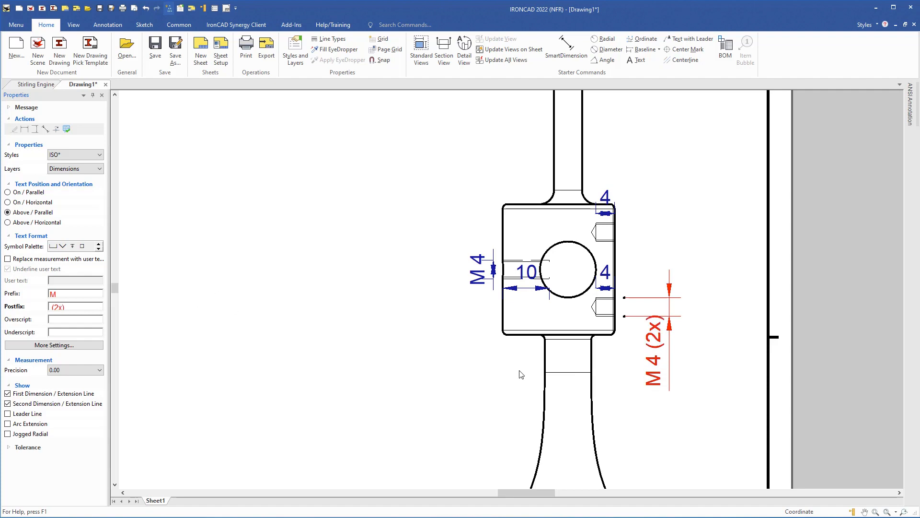
drag(659, 341, 655, 376)
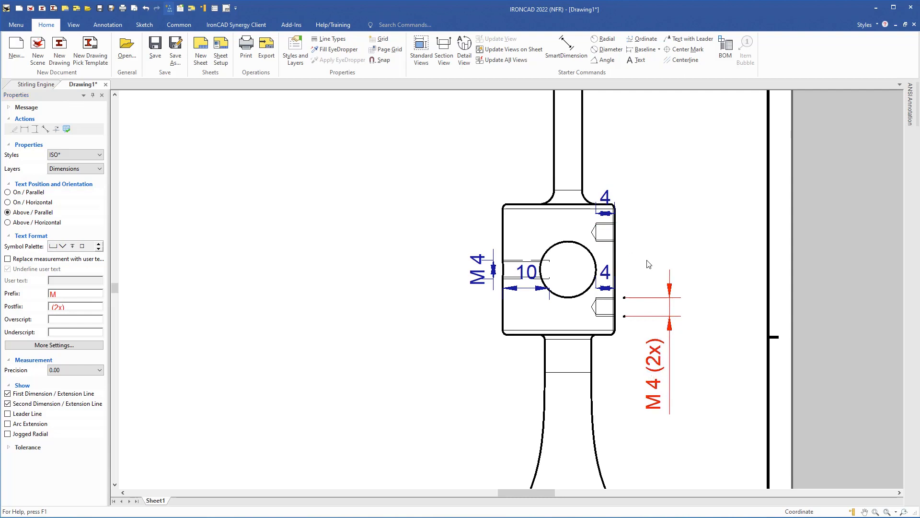
Move the two 4 mm depth dimensions of the right threaded holes clear of the block, one above it and one below
click(611, 201)
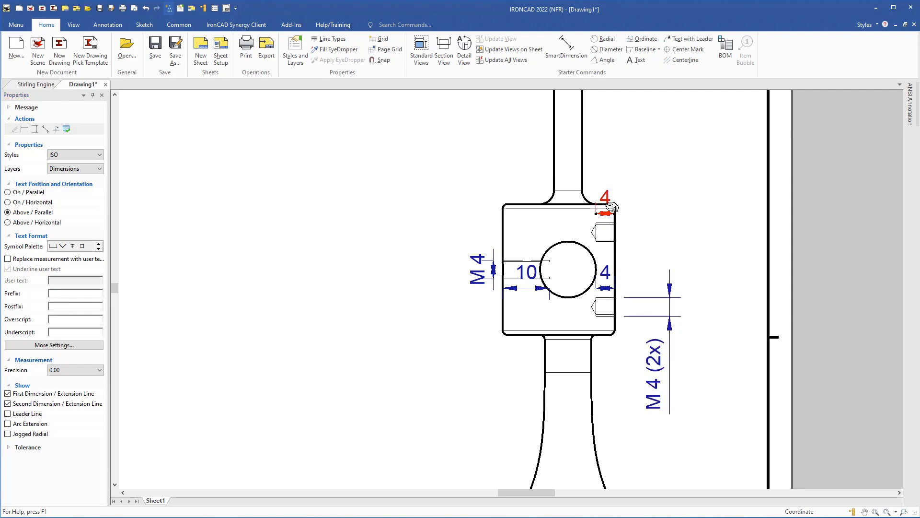
mouse_move(611, 211)
mouse_down()
mouse_move(646, 198)
mouse_move(633, 198)
mouse_move(636, 154)
mouse_move(606, 205)
mouse_up()
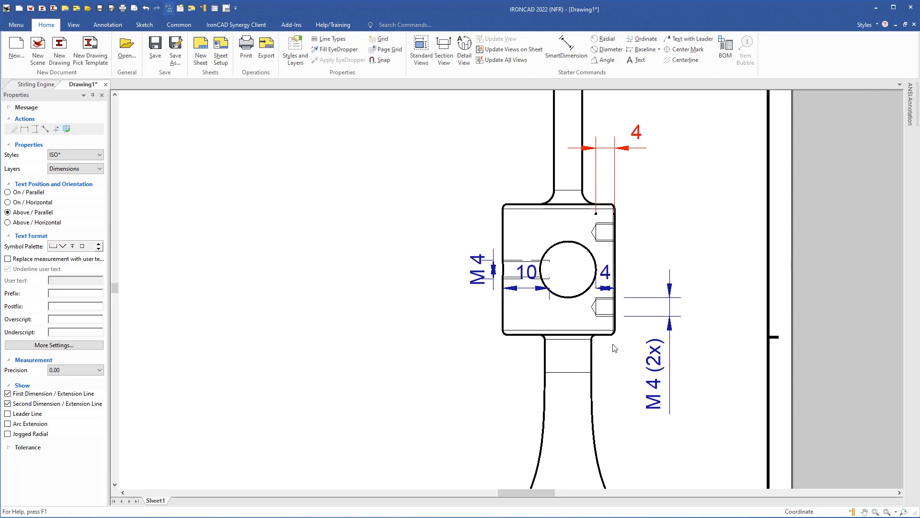
drag(607, 279, 618, 374)
drag(618, 373, 646, 429)
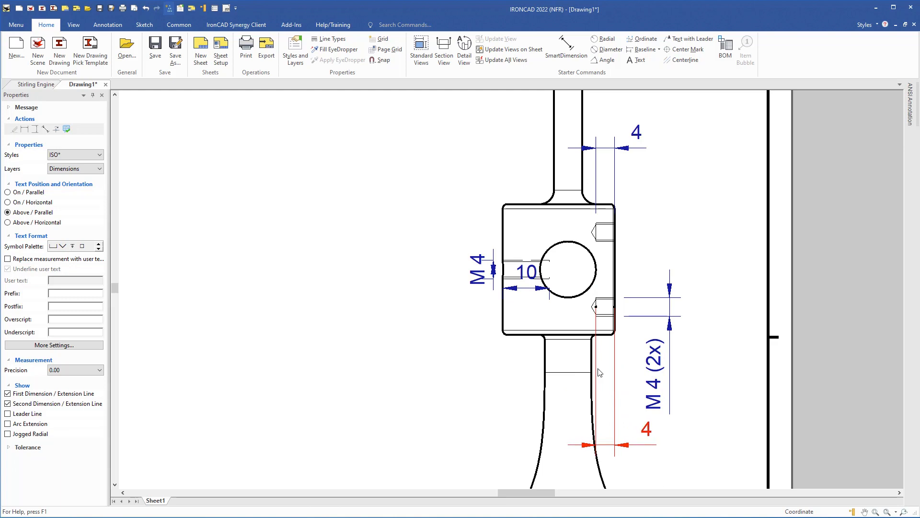
Move the M4 dimension of the block's left threaded hole further outward, with its text below the arrows
click(489, 271)
drag(488, 270, 451, 313)
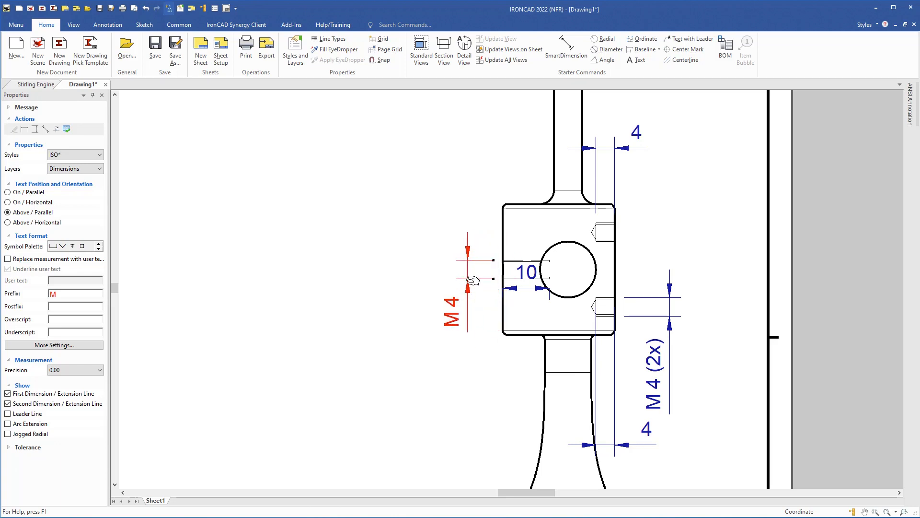
drag(470, 281, 503, 320)
Move the 10 mm depth dimension of the block's left threaded hole below the block and hide it
click(538, 271)
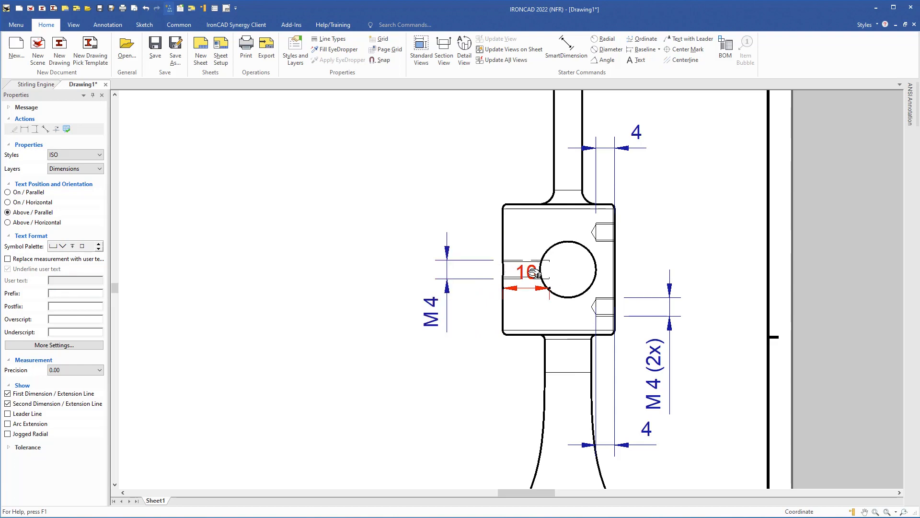
drag(527, 273, 525, 363)
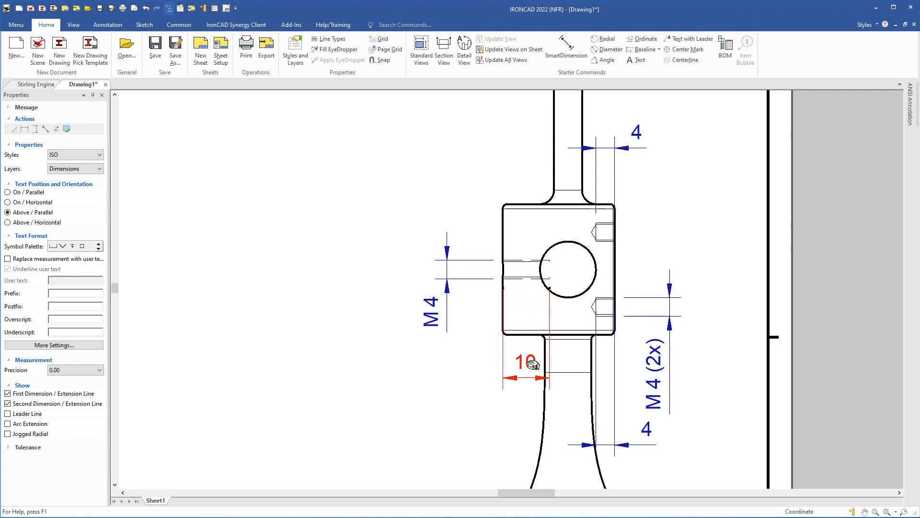
right_click(532, 365)
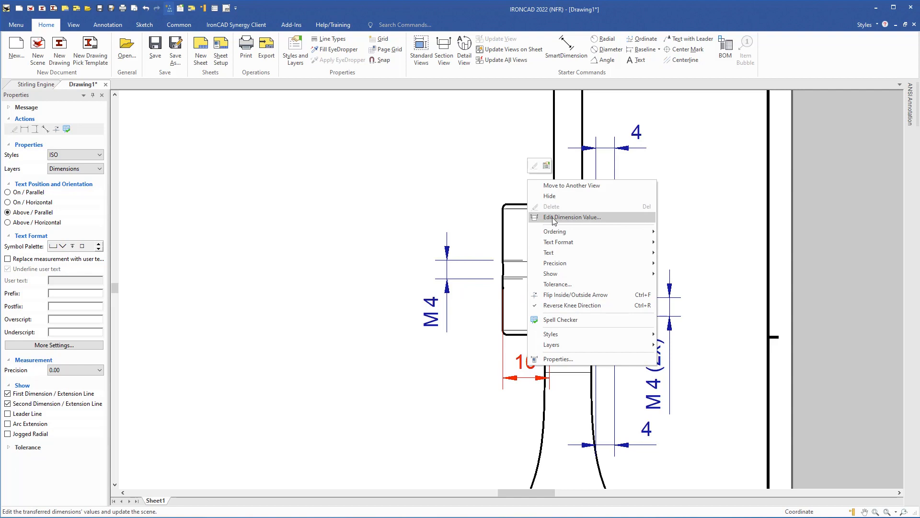
click(550, 196)
Move the 15 mm width dimension of the pillar's forked head above the outline and hide it
middle_drag(503, 148, 465, 451)
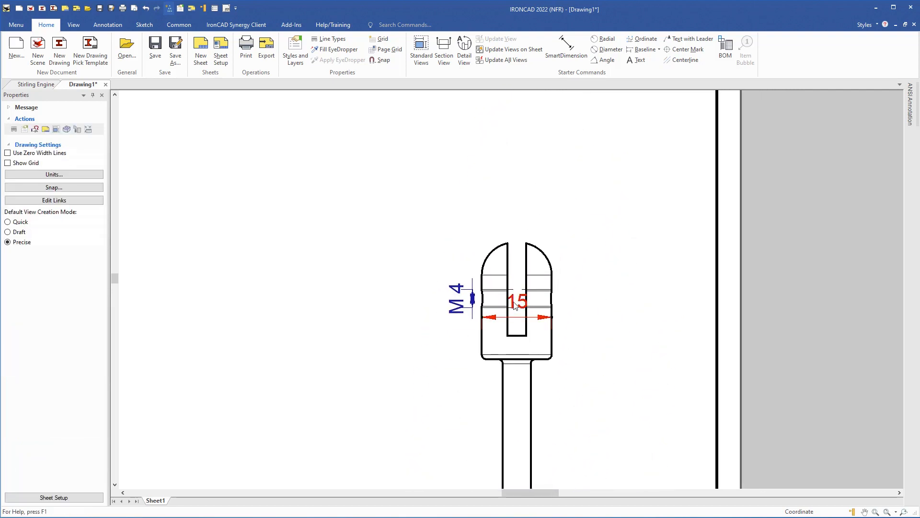
drag(523, 300, 516, 207)
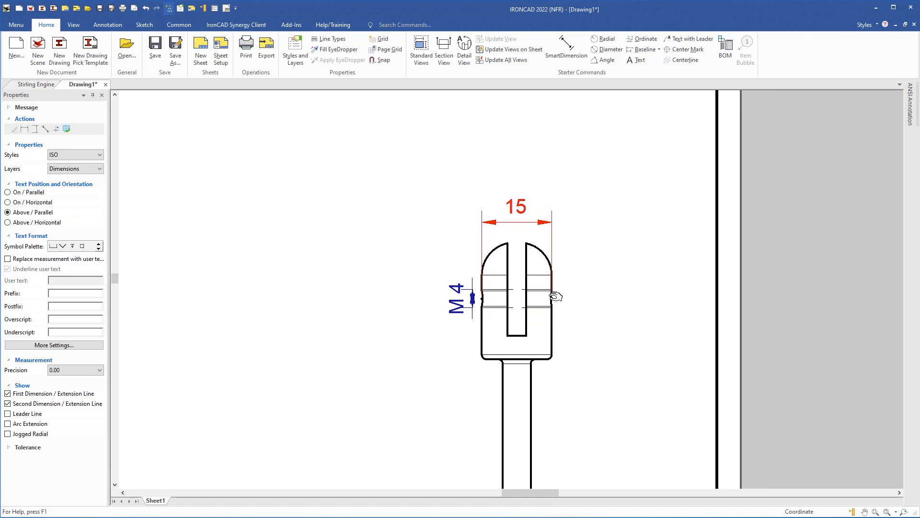
right_click(527, 206)
click(545, 230)
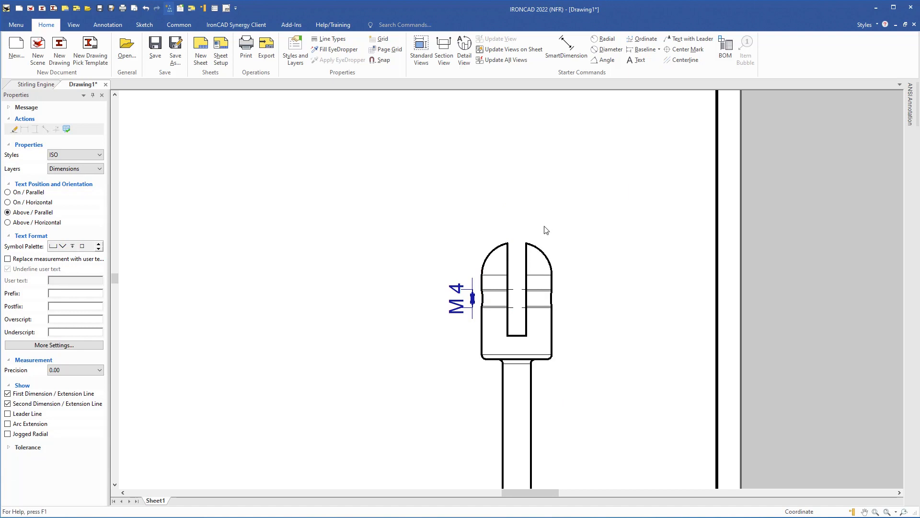
Move the M4 dimension of the forked head further outward, with its text below the arrows
click(480, 301)
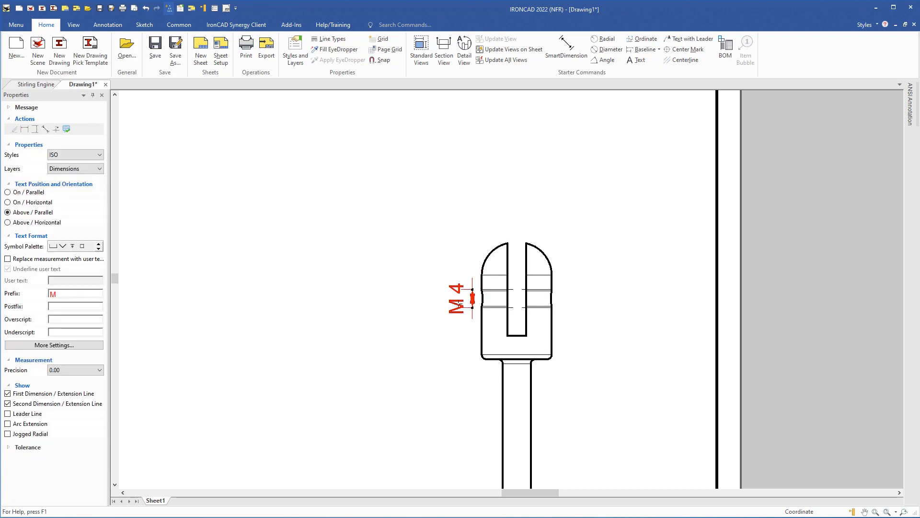
drag(479, 302, 481, 337)
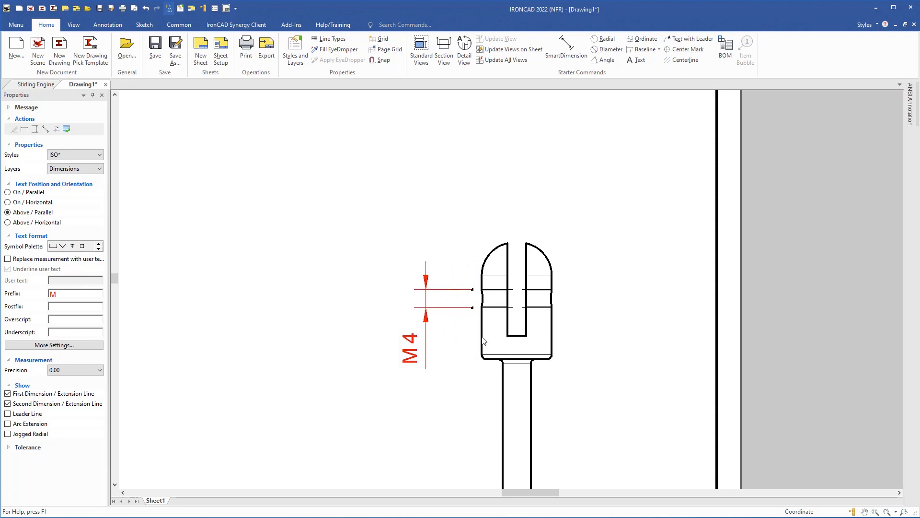
Add a centerline to the forked head's threaded hole and extend it across both prongs
scroll(533, 308, up, 3)
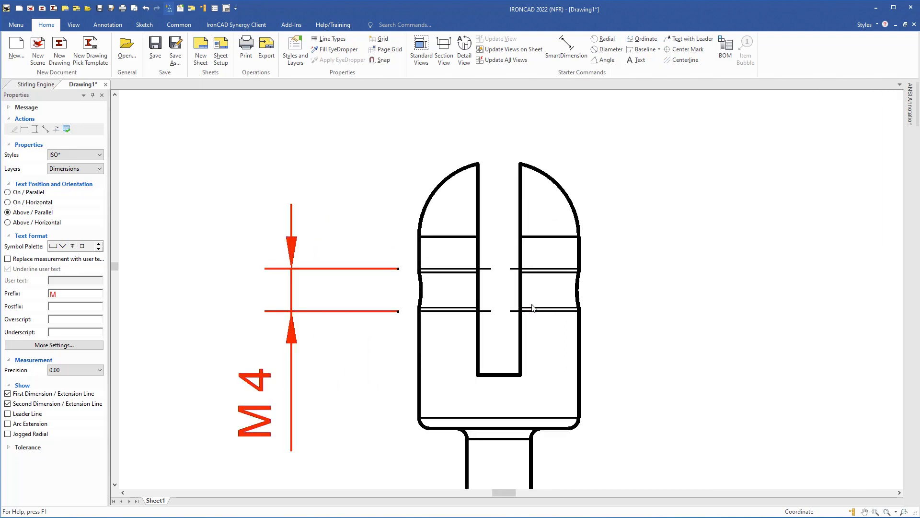
scroll(532, 307, up, 1)
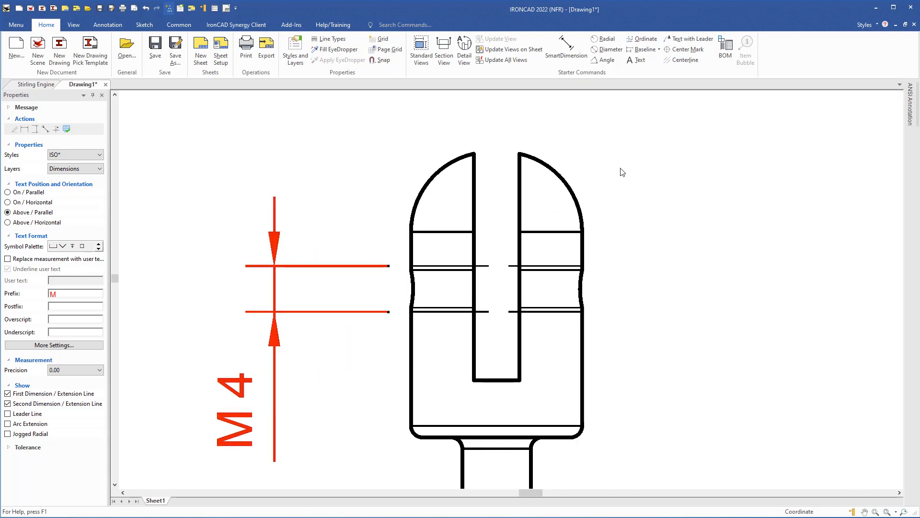
click(684, 60)
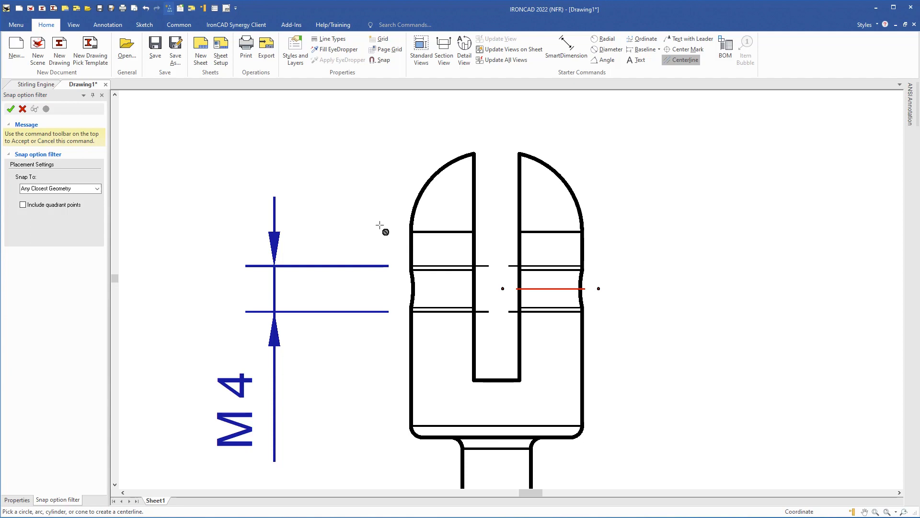
key(Escape)
drag(503, 289, 393, 291)
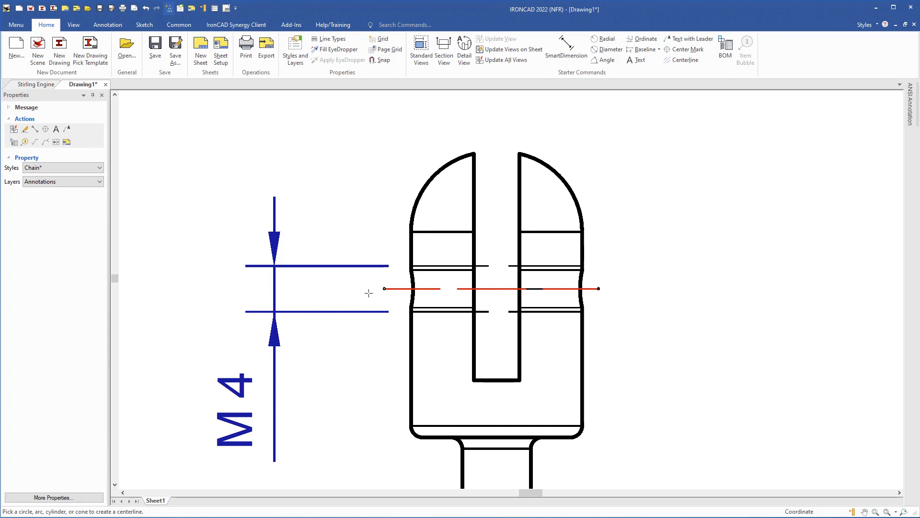
drag(368, 293, 368, 295)
Add a center mark to the block's large round hole and extend its left end through the left threaded hole
scroll(415, 373, down, 2)
middle_drag(449, 368, 454, 271)
scroll(423, 353, down, 2)
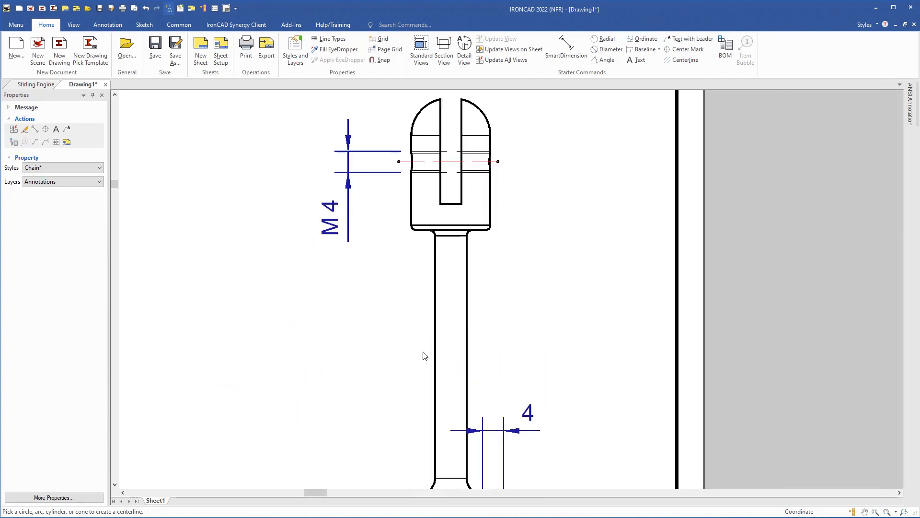
middle_drag(413, 364, 409, 191)
scroll(448, 287, up, 3)
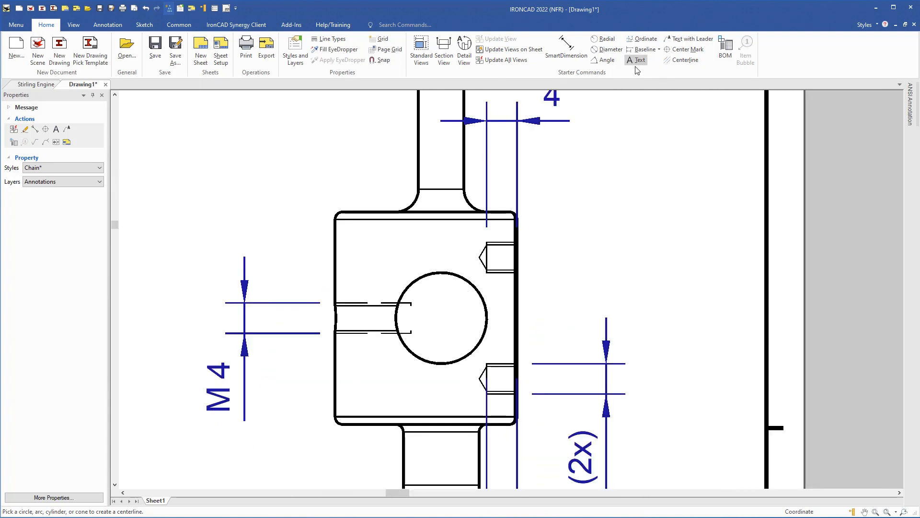
click(685, 49)
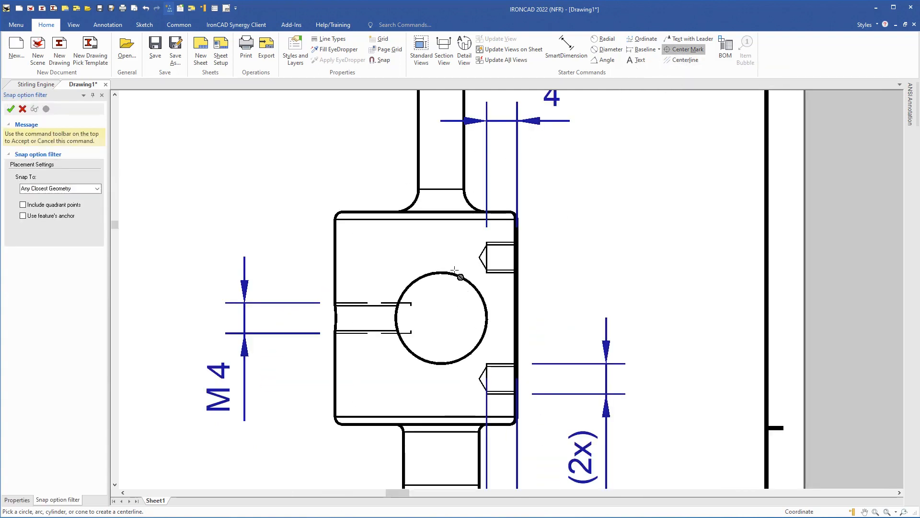
click(427, 300)
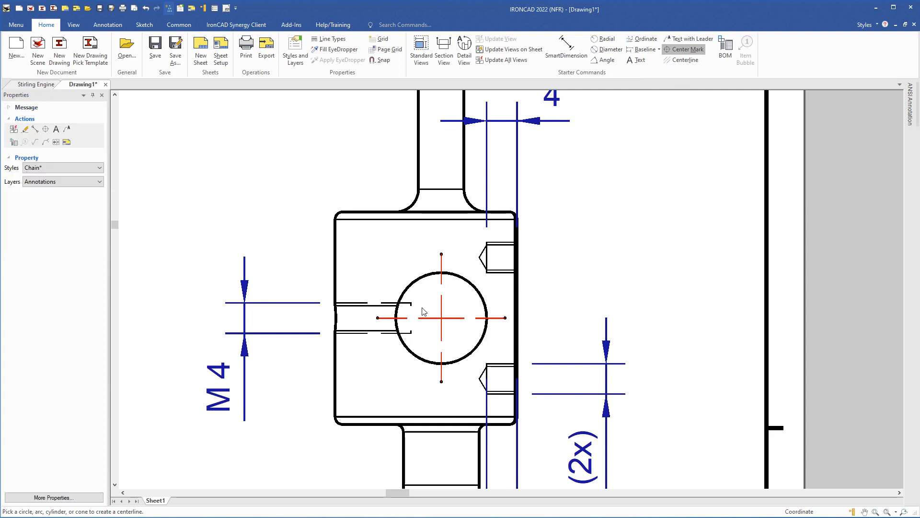
drag(378, 318, 359, 318)
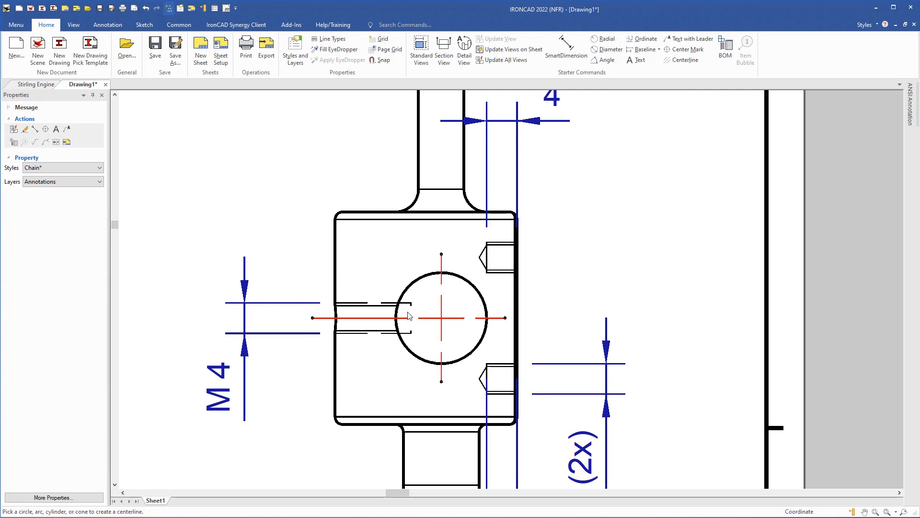
Add centerlines to the block's vertical axis and its two right threaded holes, and lengthen the hole centerlines inward
scroll(497, 260, up, 5)
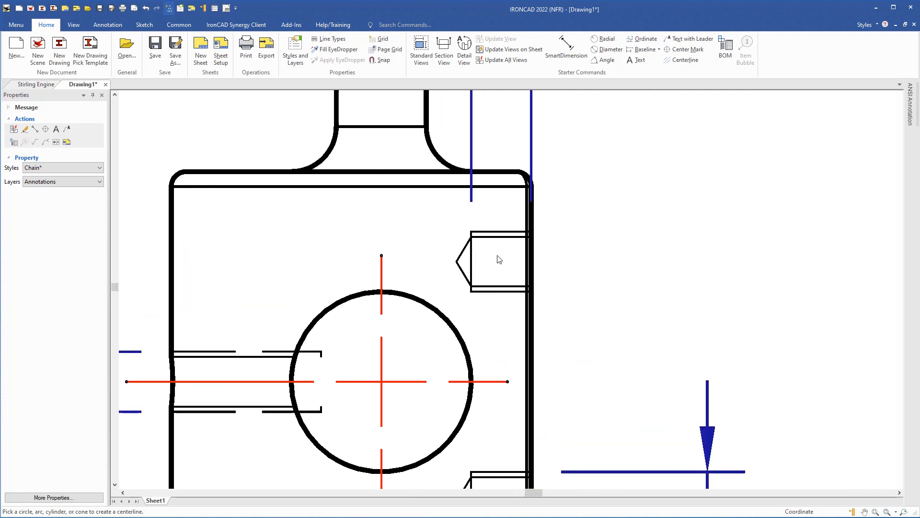
click(682, 59)
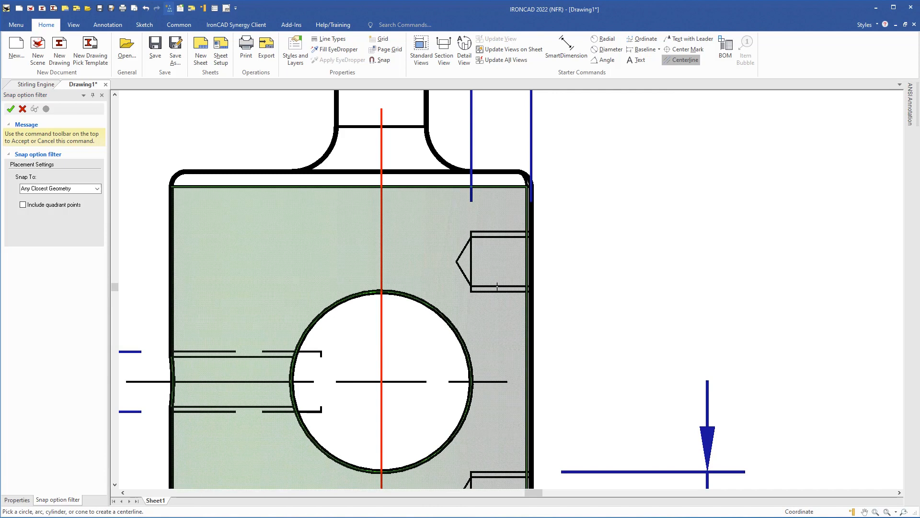
click(496, 287)
middle_drag(493, 349, 502, 199)
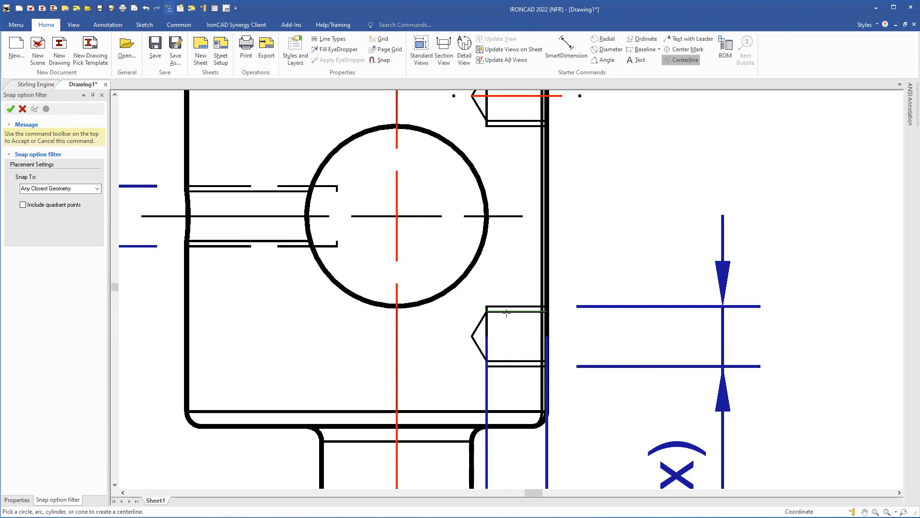
click(509, 311)
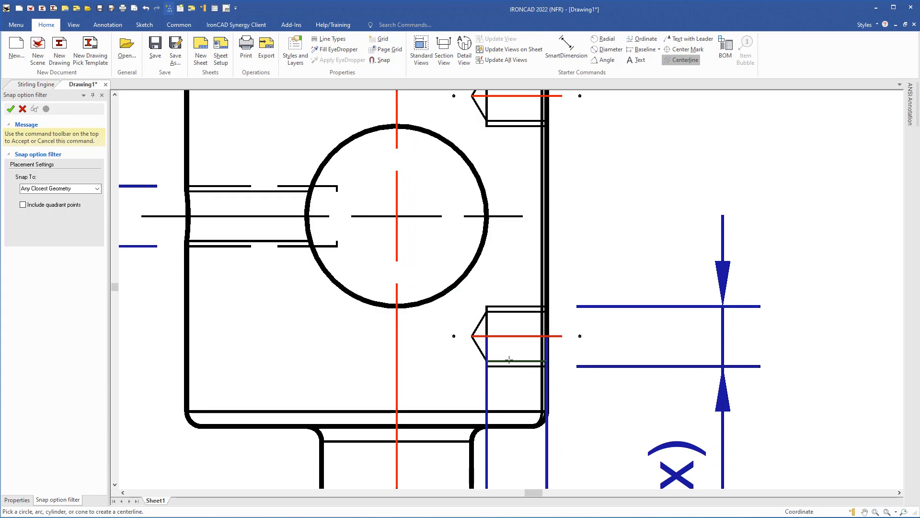
key(Escape)
middle_drag(501, 208, 509, 276)
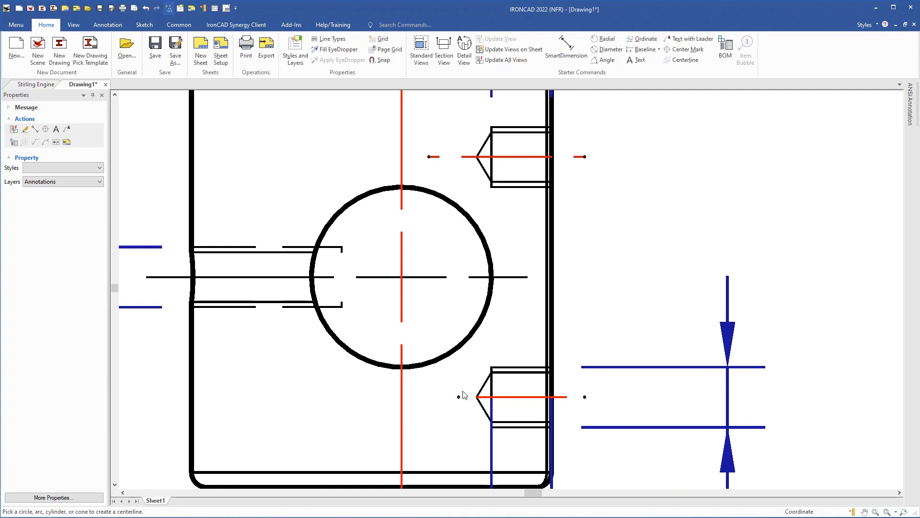
drag(463, 395, 436, 399)
Start a section view labelled A with a vertical section line through the center of the pillar's front view
scroll(435, 326, down, 3)
click(551, 288)
scroll(368, 328, down, 1)
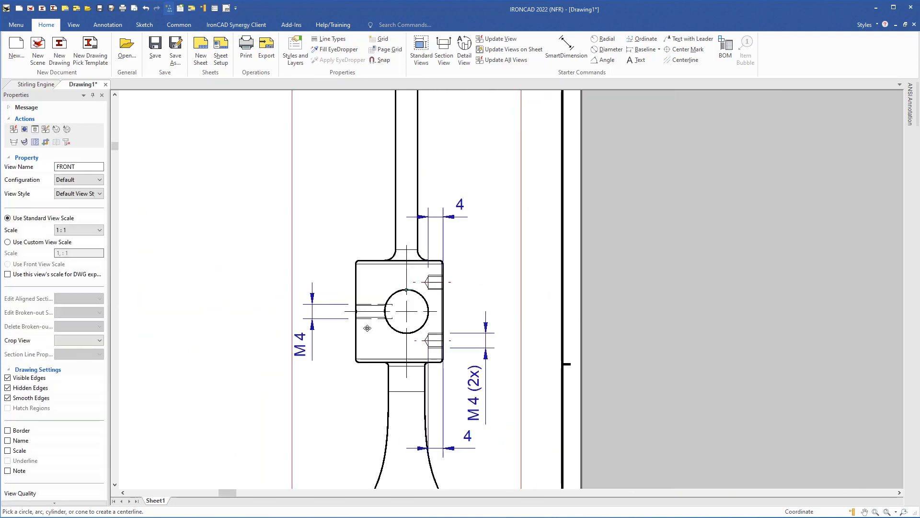
scroll(368, 328, down, 2)
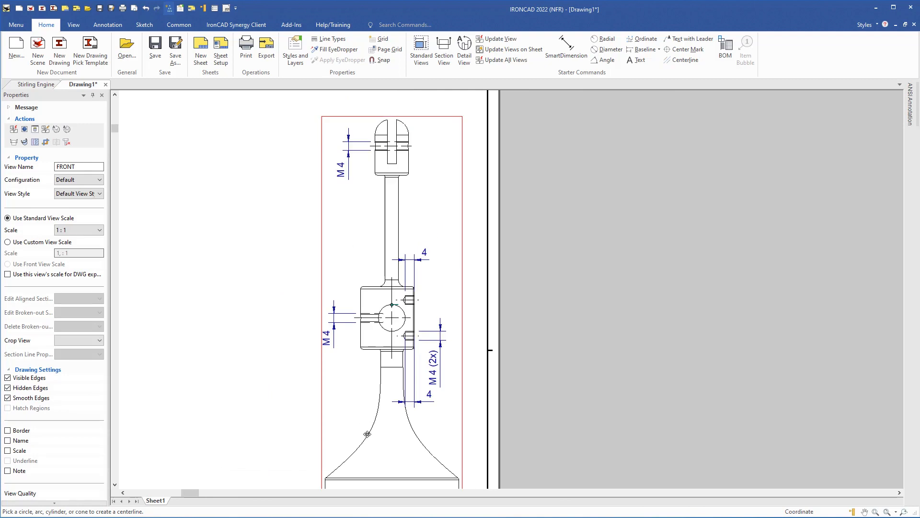
mouse_move(367, 434)
middle_down()
mouse_move(438, 390)
mouse_move(468, 386)
mouse_move(464, 397)
mouse_move(488, 385)
middle_up()
scroll(464, 397, down, 2)
scroll(487, 385, down, 1)
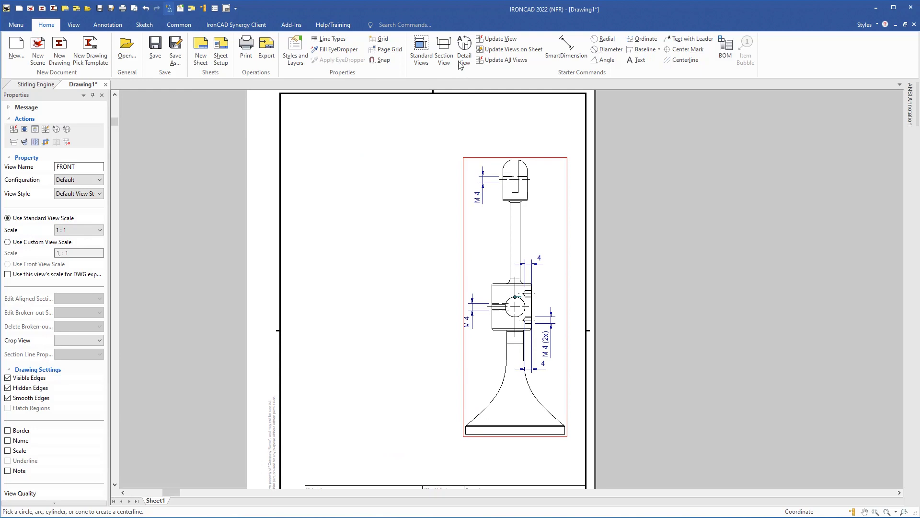
click(443, 55)
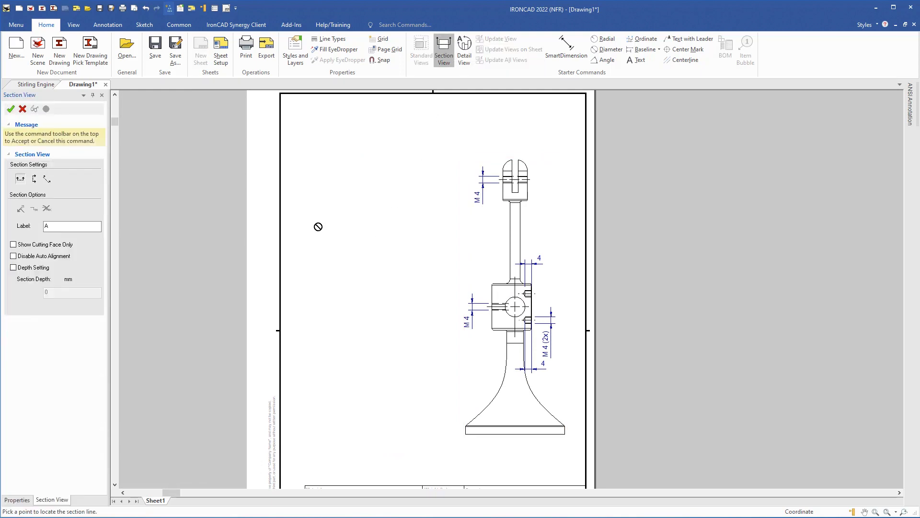
click(35, 179)
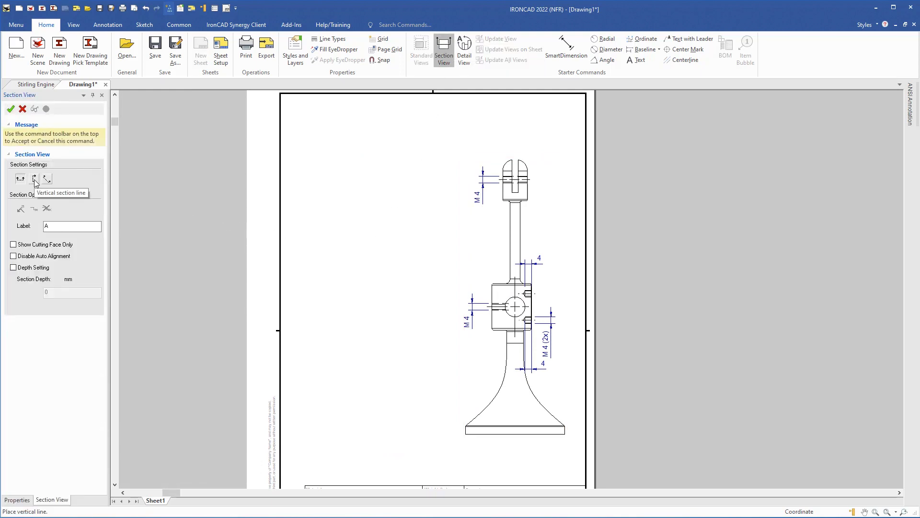
click(34, 180)
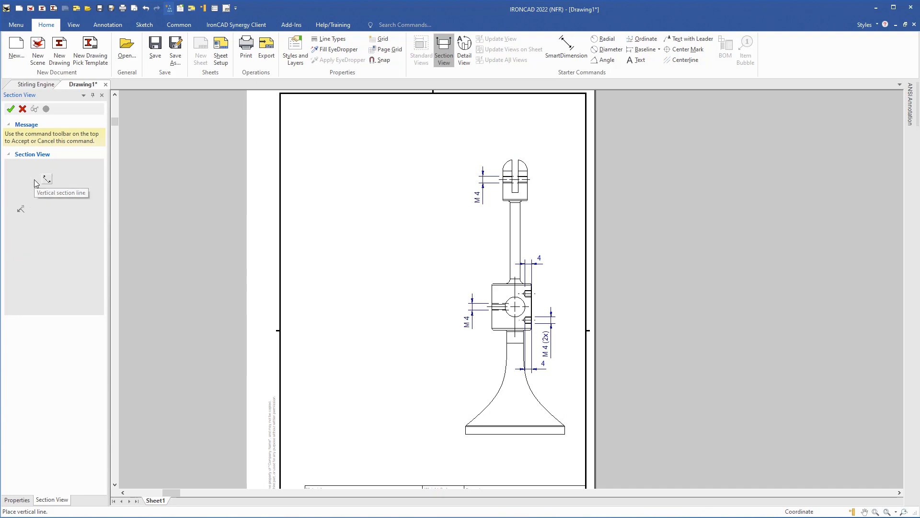
click(515, 434)
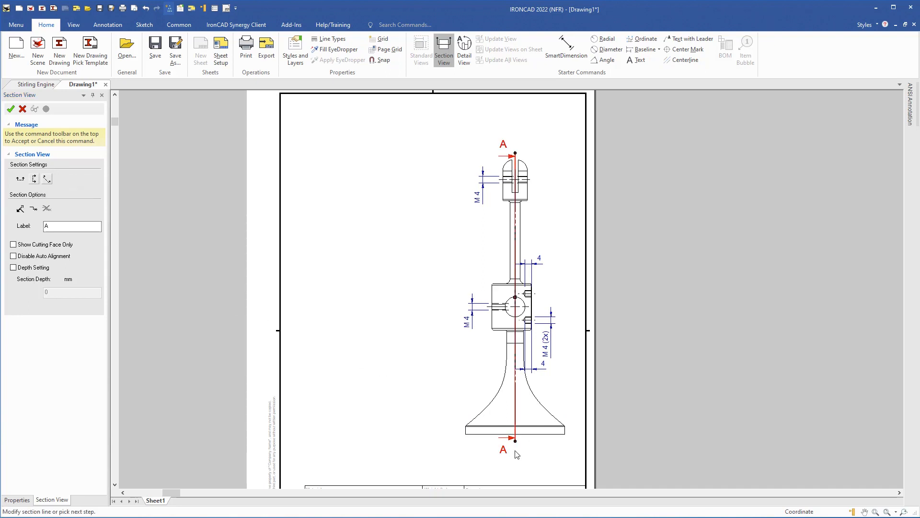
Extend both ends of section line A further beyond the pillar and flip its viewing direction
drag(516, 445, 515, 460)
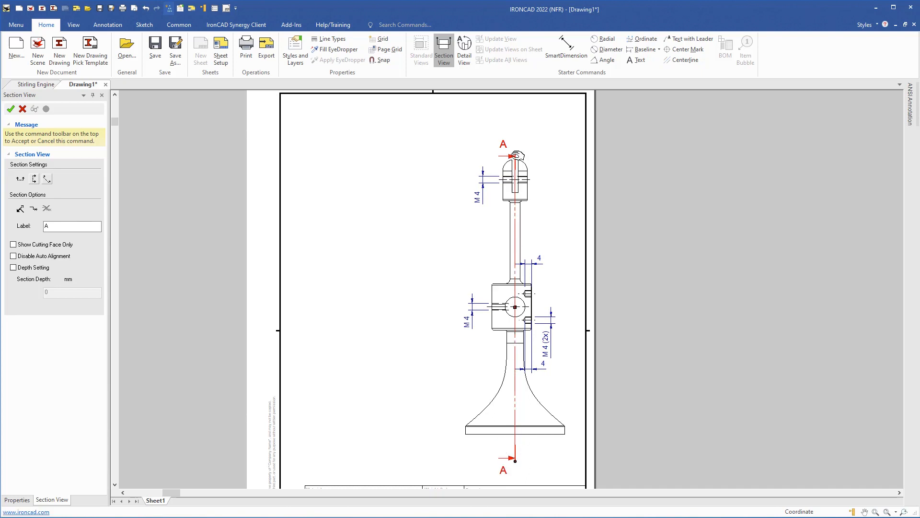
drag(515, 153, 515, 138)
click(20, 209)
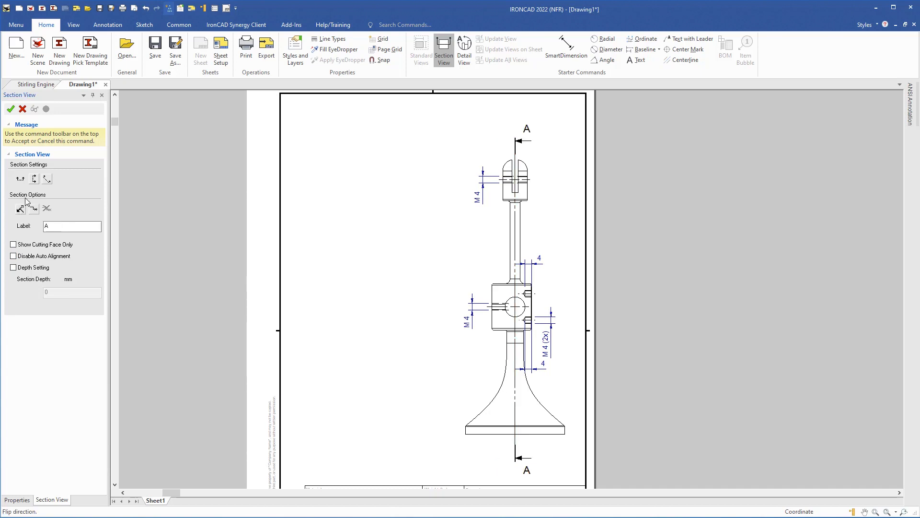
Accept section A and place the section view to the left of the front view
click(10, 109)
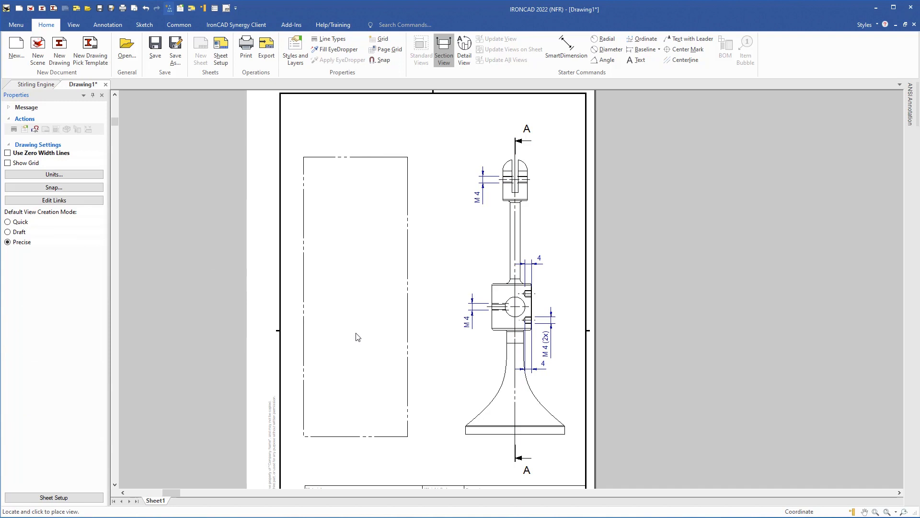
click(366, 340)
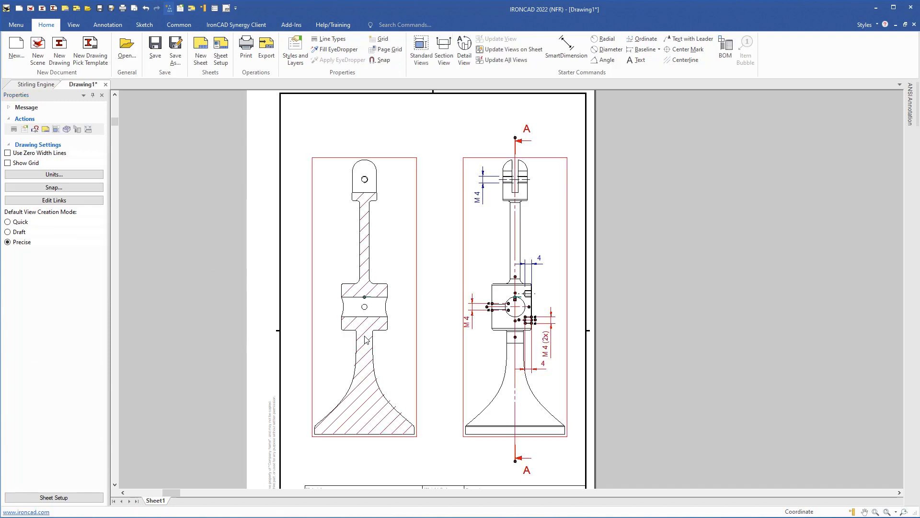
scroll(385, 376, up, 5)
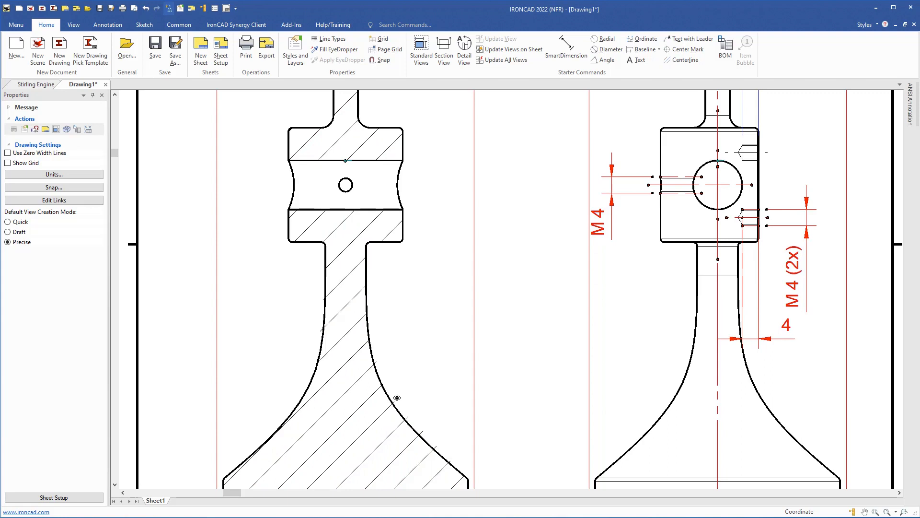
scroll(397, 397, down, 3)
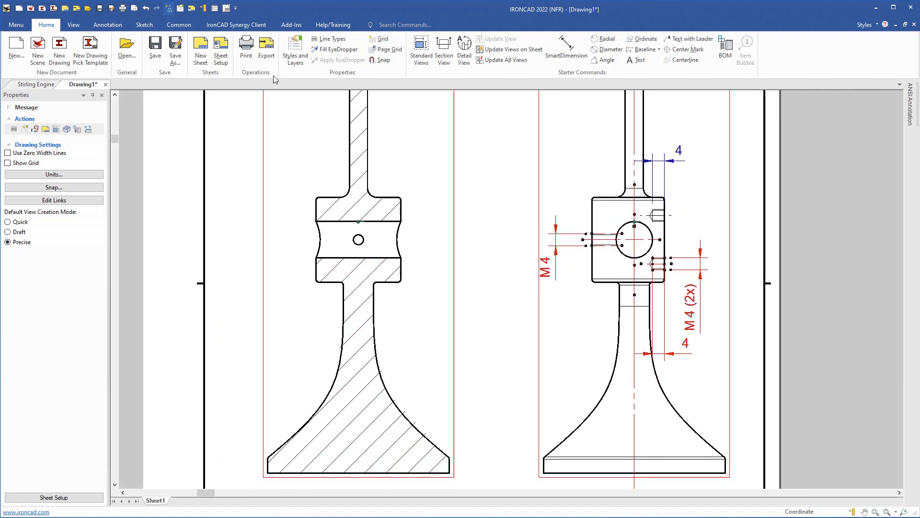
Enable section view hatch accuracy based on part faceting in the Technical Drawing options and accept the change
click(214, 8)
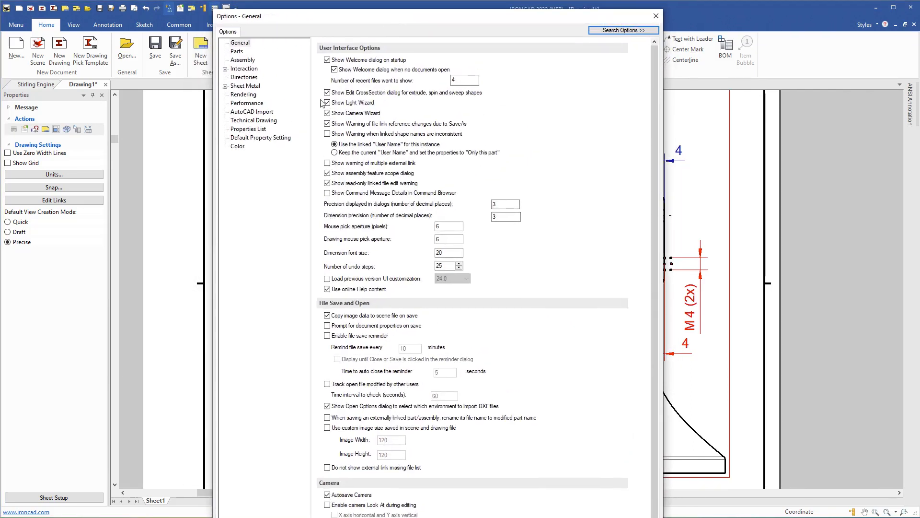
click(249, 121)
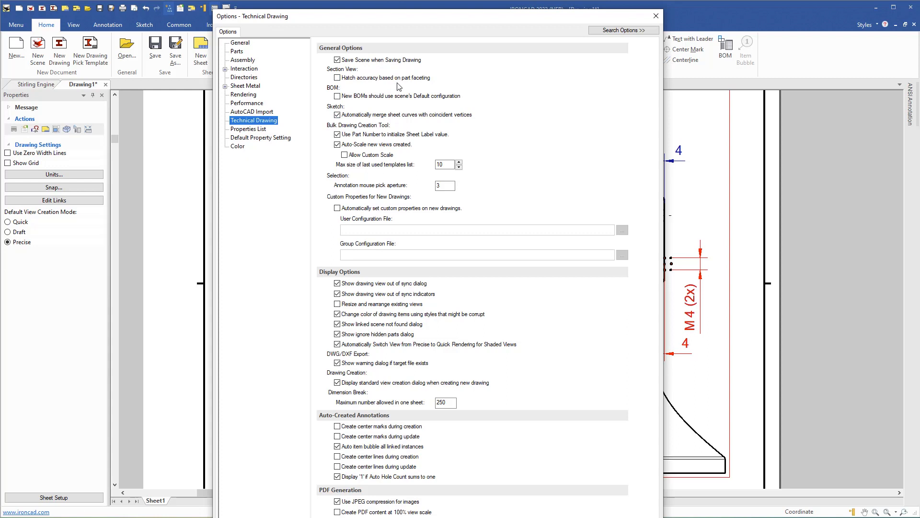
click(337, 78)
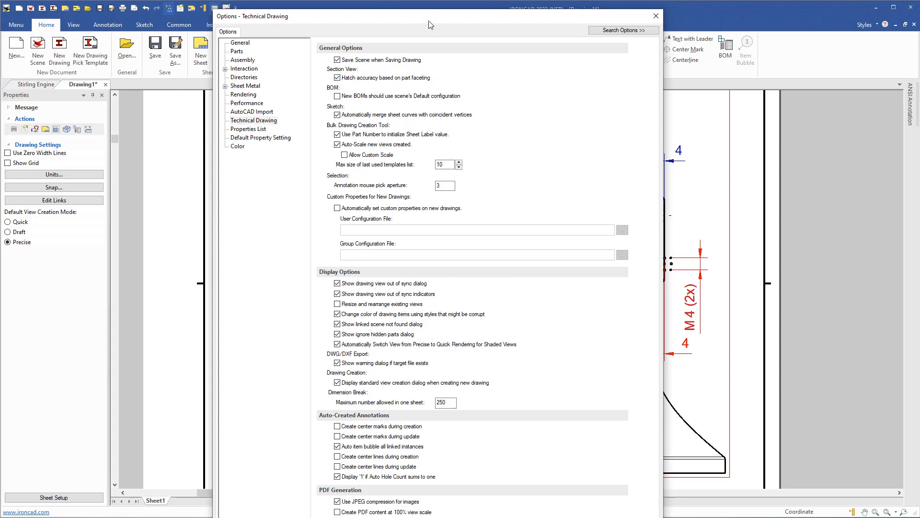
drag(430, 17, 461, 0)
click(556, 501)
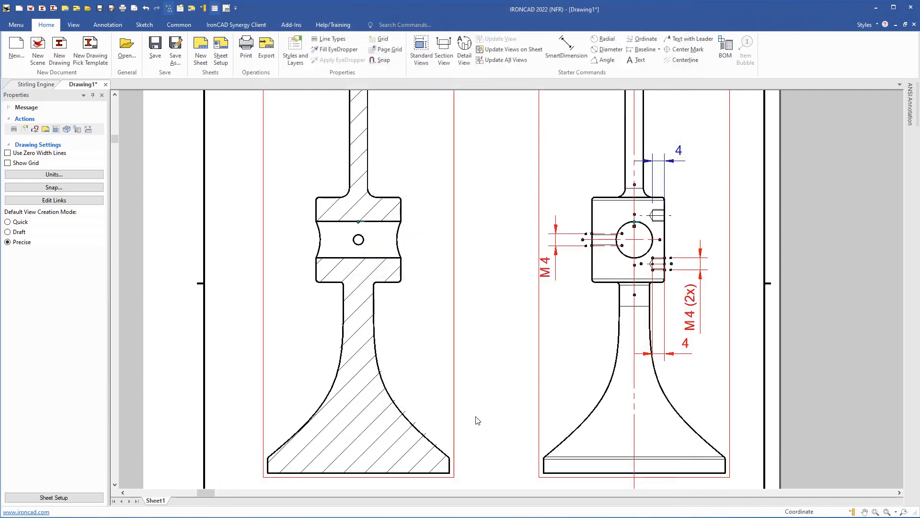
Update section view A so its hatching is regenerated, and clear the view selection
scroll(388, 417, up, 2)
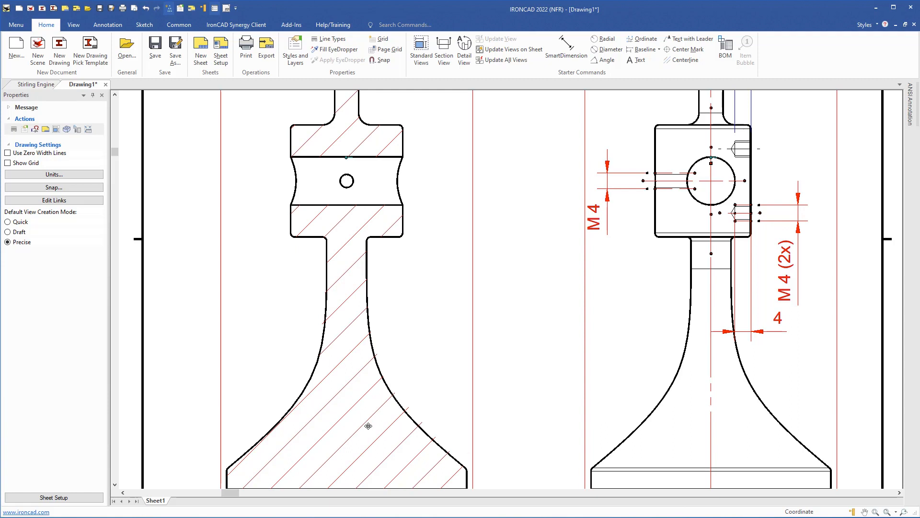
right_click(368, 426)
click(356, 385)
right_click(396, 362)
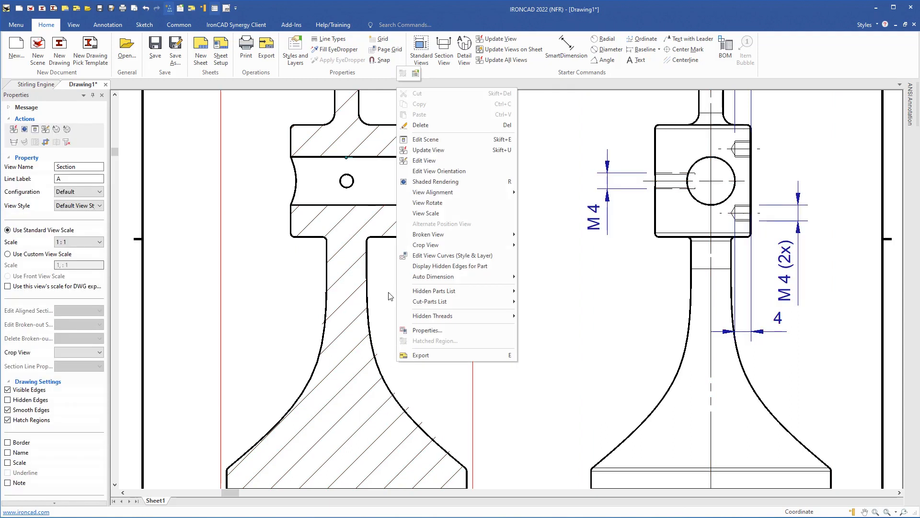
click(427, 151)
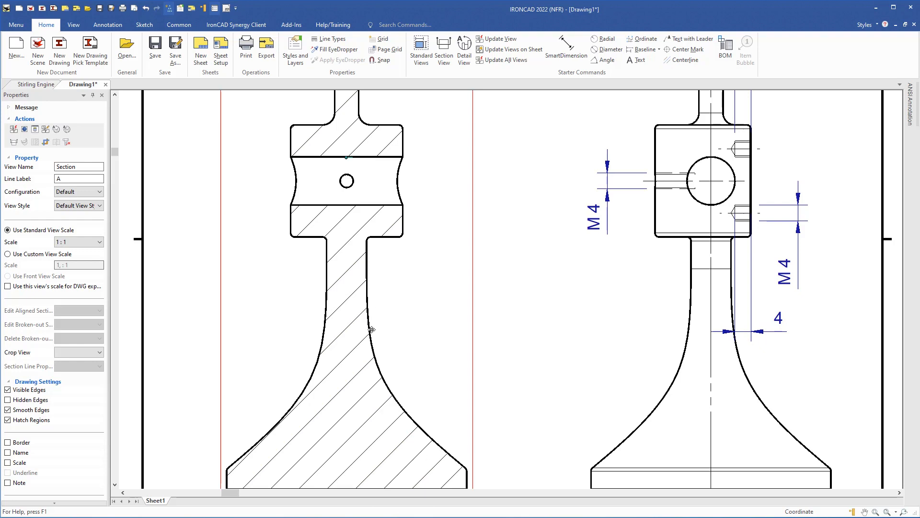
click(483, 359)
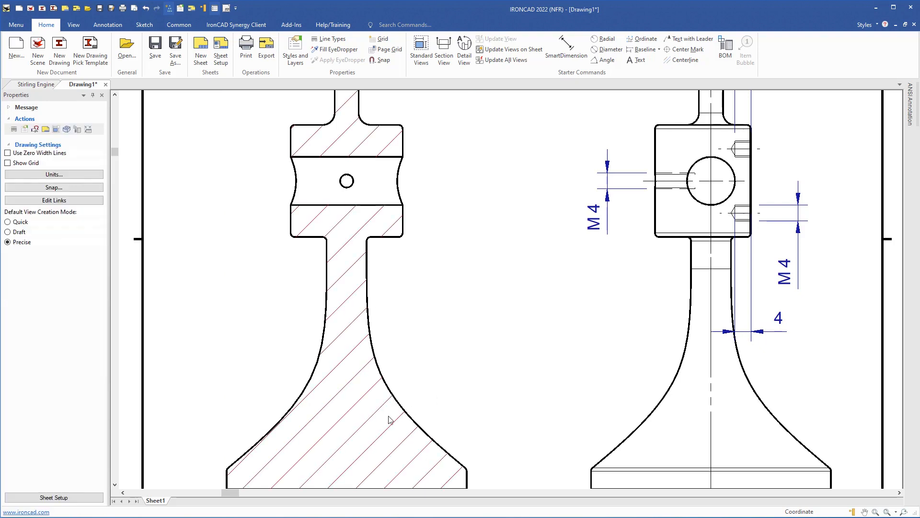
Add a horizontal centerline through the block's cross bore in the section view
mouse_move(389, 416)
middle_down()
mouse_move(400, 384)
mouse_move(393, 455)
middle_up()
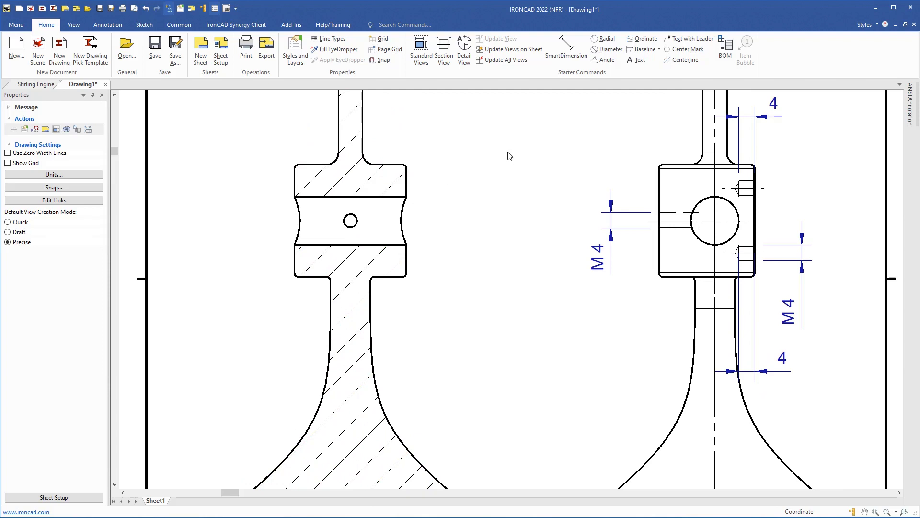
click(683, 60)
click(383, 217)
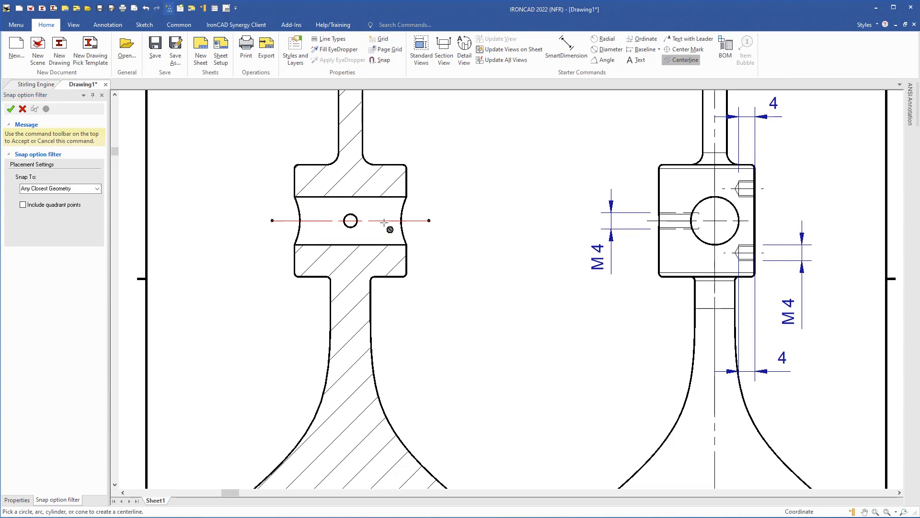
click(10, 110)
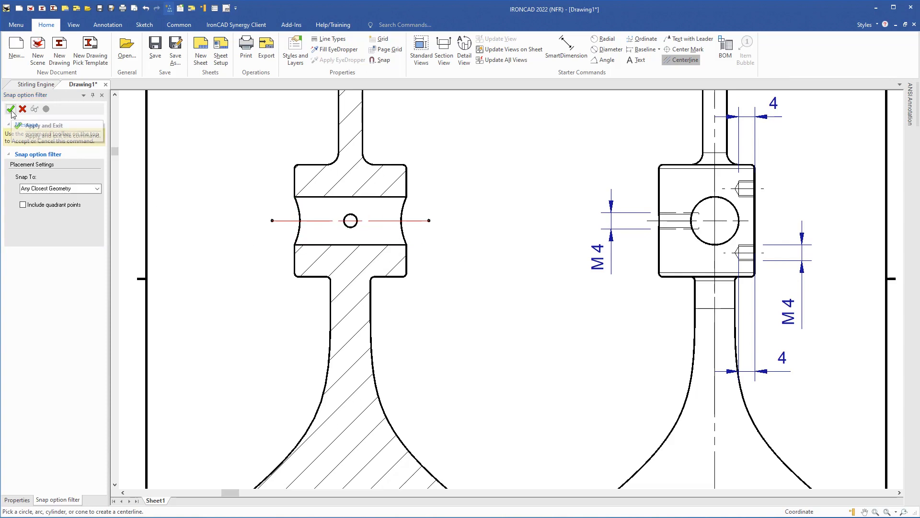
Dimension the width of the pillar's base below the section view with an Ø prefix
mouse_move(527, 417)
middle_down()
mouse_move(526, 262)
mouse_move(559, 248)
middle_up()
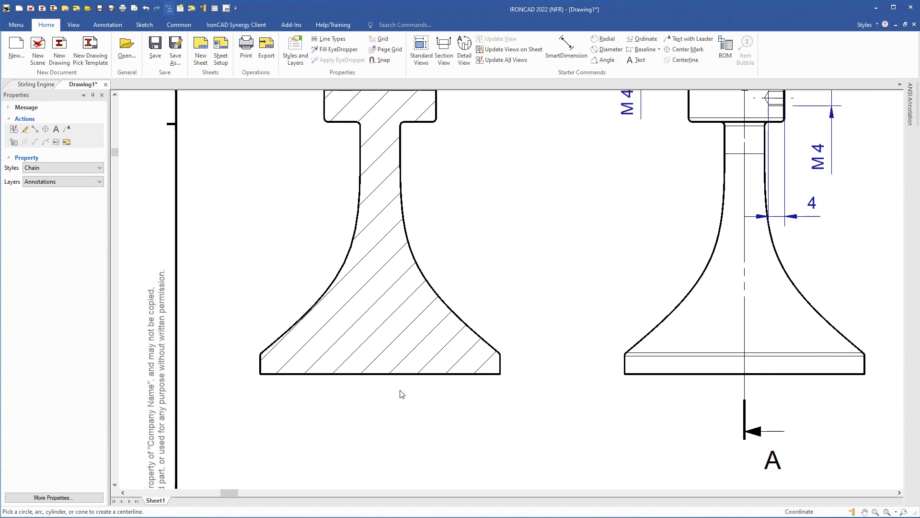
scroll(390, 363, up, 3)
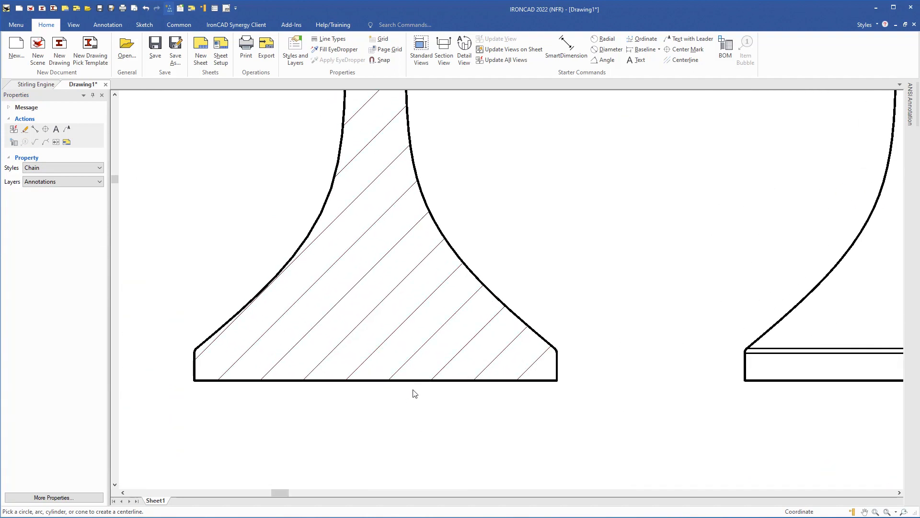
click(567, 47)
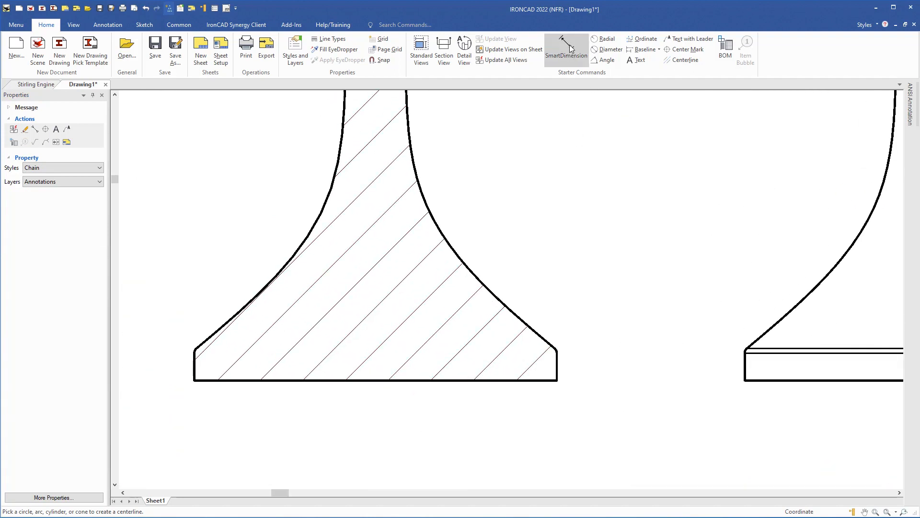
click(420, 380)
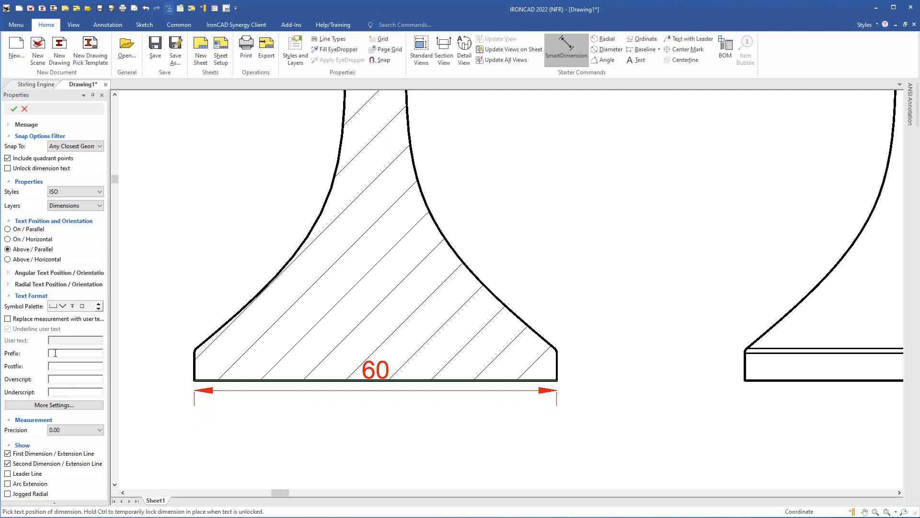
click(99, 308)
click(53, 307)
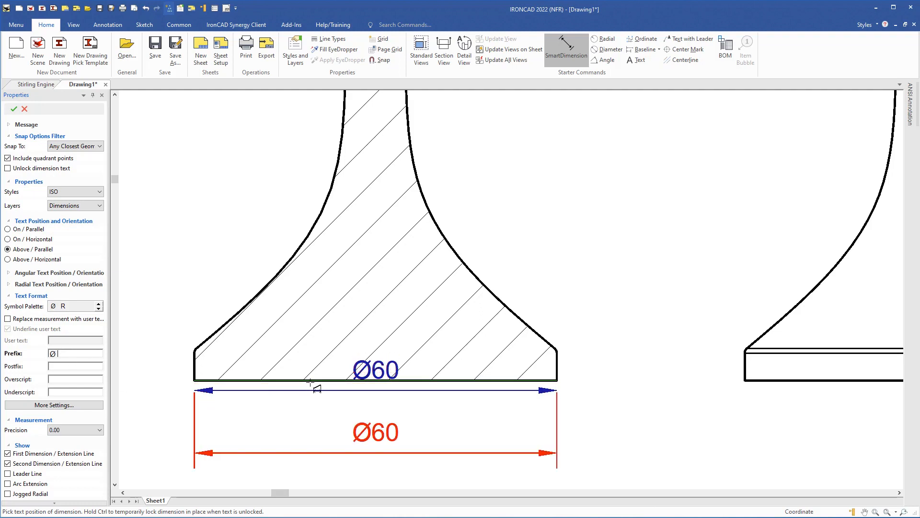
click(316, 387)
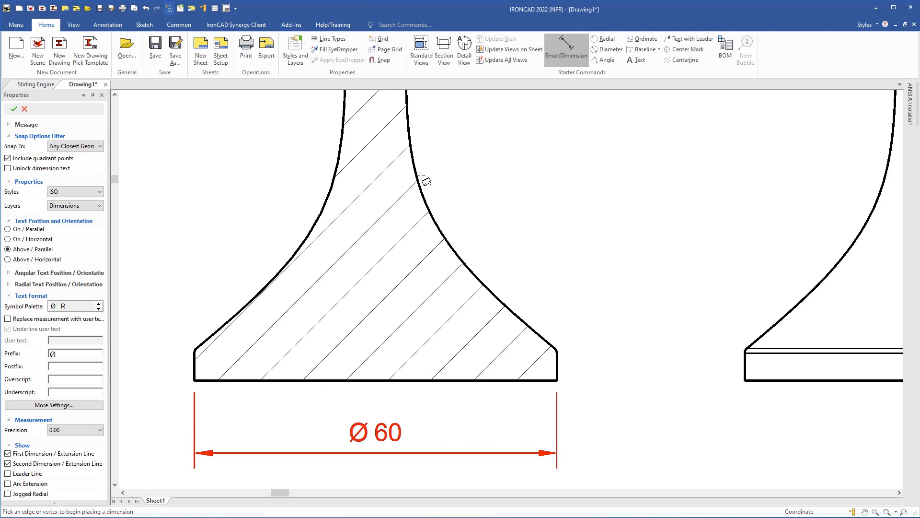
Dimension the block's cross bore in the section view with an Ø prefix, placed to the right of the block
middle_drag(462, 168, 454, 428)
middle_drag(464, 275, 432, 401)
click(411, 302)
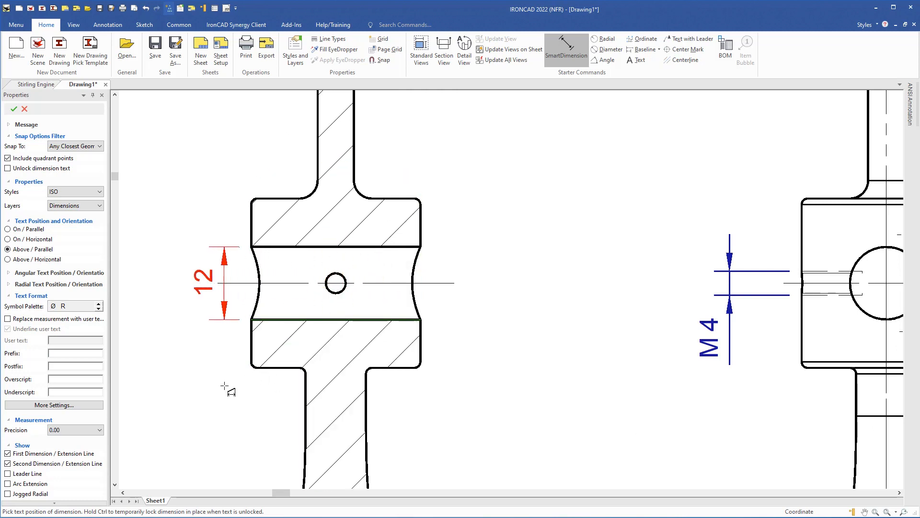
click(53, 306)
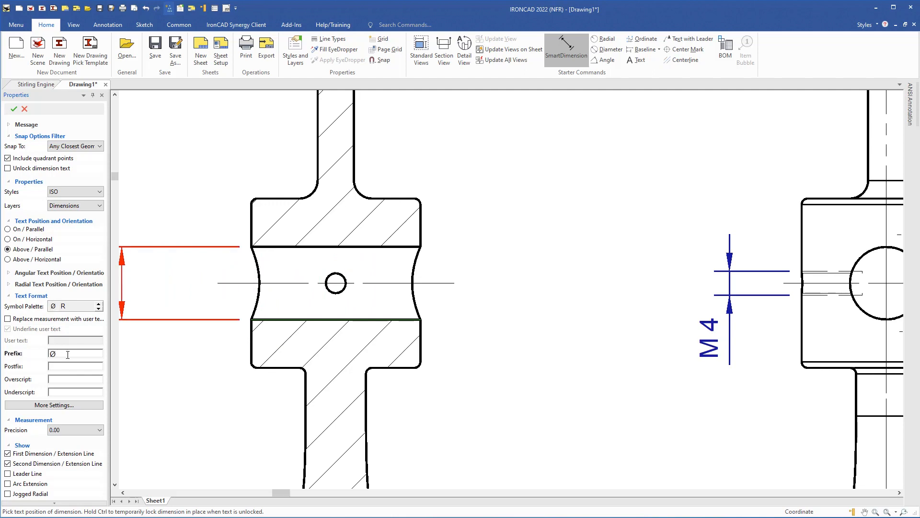
click(422, 357)
Dimension the thickness of the slender stem above the block in the section view and give it an Ø prefix
scroll(403, 255, down, 2)
scroll(404, 255, up, 1)
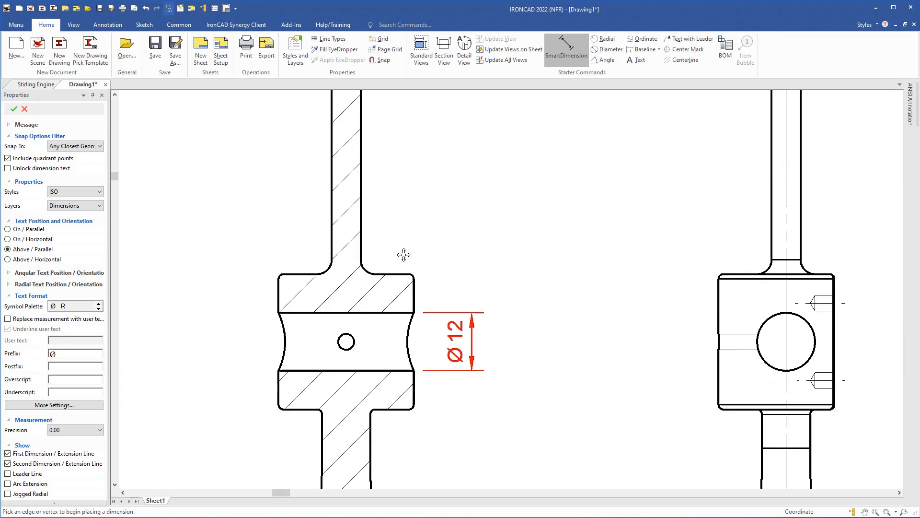
middle_drag(404, 254, 419, 419)
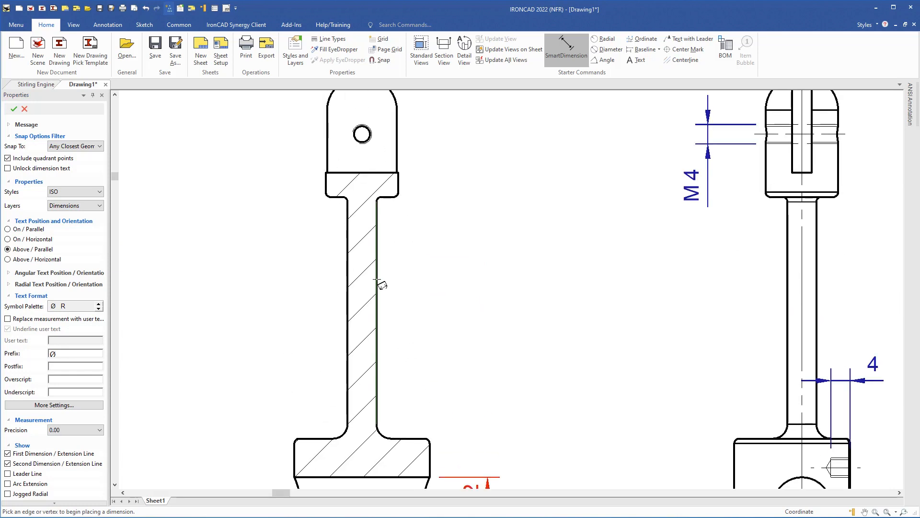
click(377, 279)
click(349, 275)
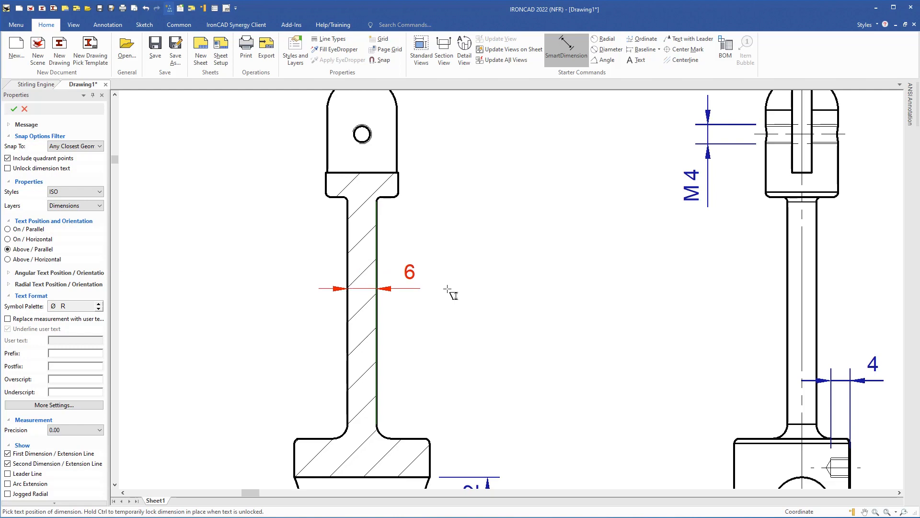
click(449, 286)
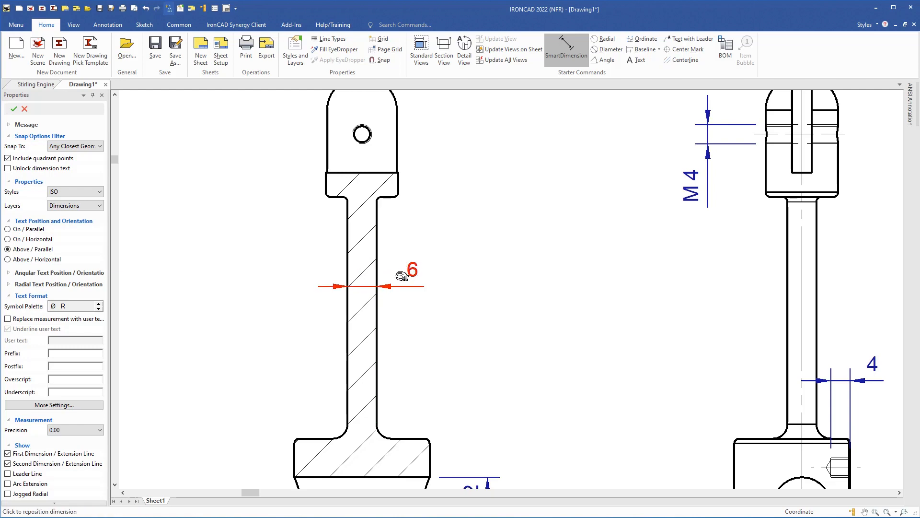
click(63, 354)
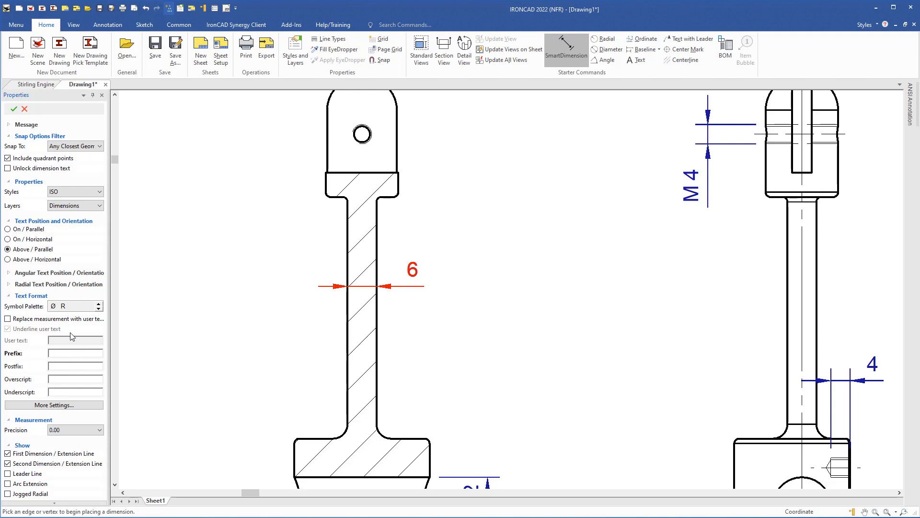
click(53, 307)
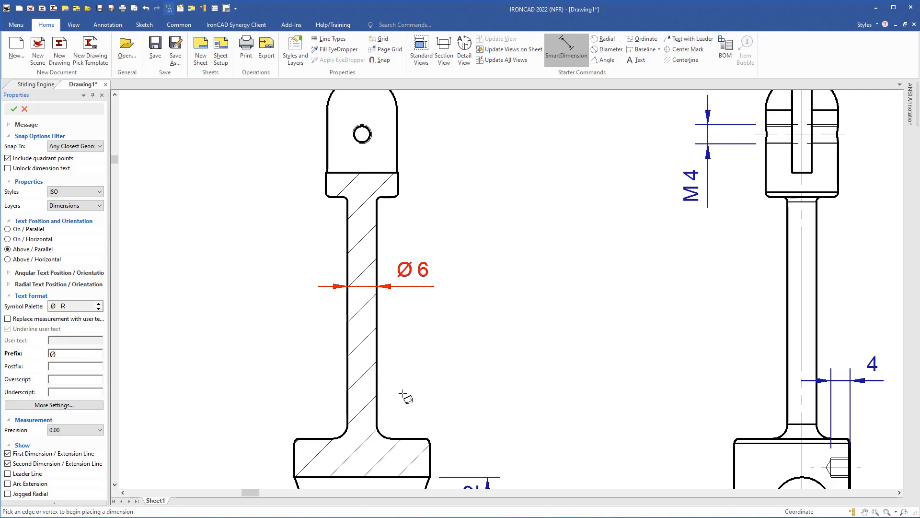
Dimension the height from the base's bottom edge to the block's underside, placed right of the section view
scroll(405, 397, down, 2)
mouse_move(469, 453)
middle_down()
mouse_move(458, 284)
mouse_move(466, 407)
mouse_move(451, 277)
mouse_move(389, 300)
middle_up()
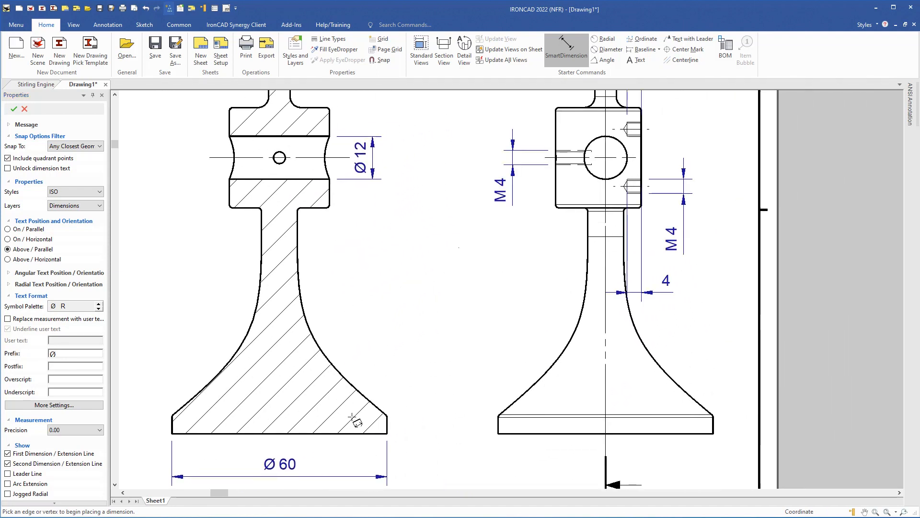
scroll(384, 365, down, 2)
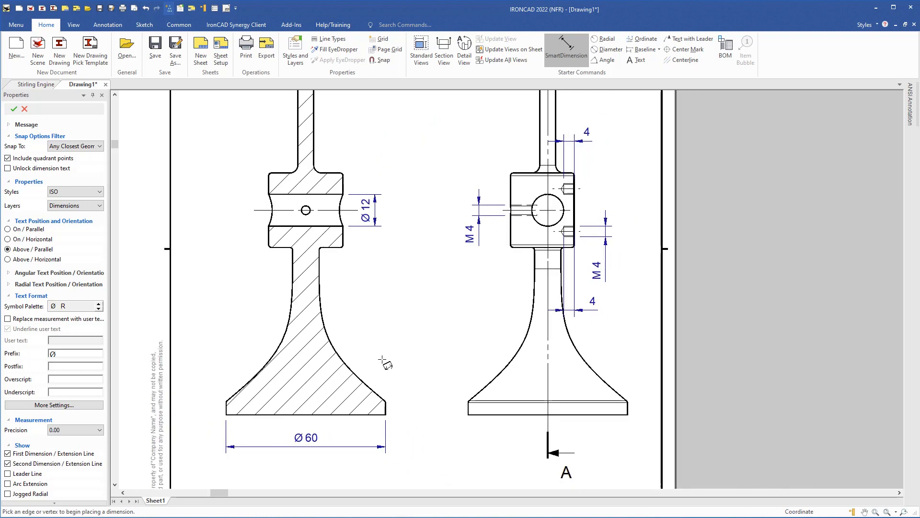
mouse_move(384, 365)
middle_down()
mouse_move(384, 388)
mouse_move(396, 401)
mouse_move(396, 368)
middle_up()
scroll(397, 411, down, 1)
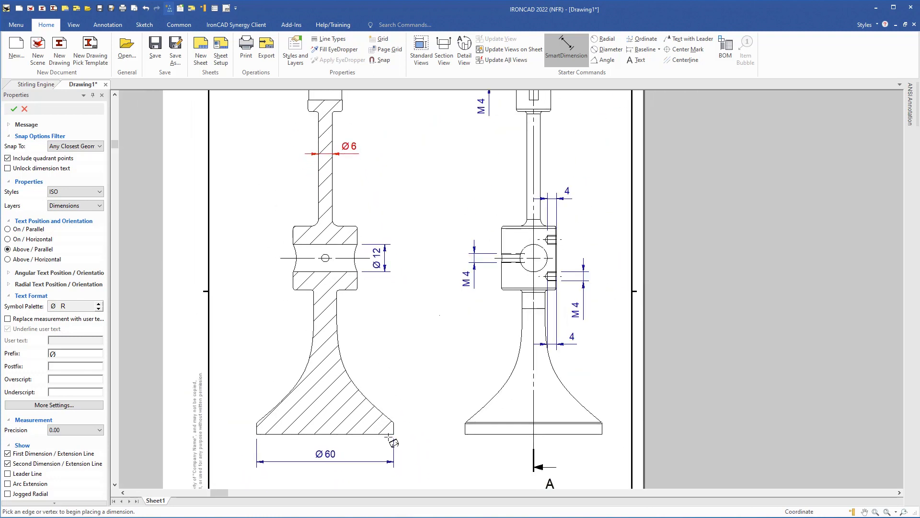
click(388, 435)
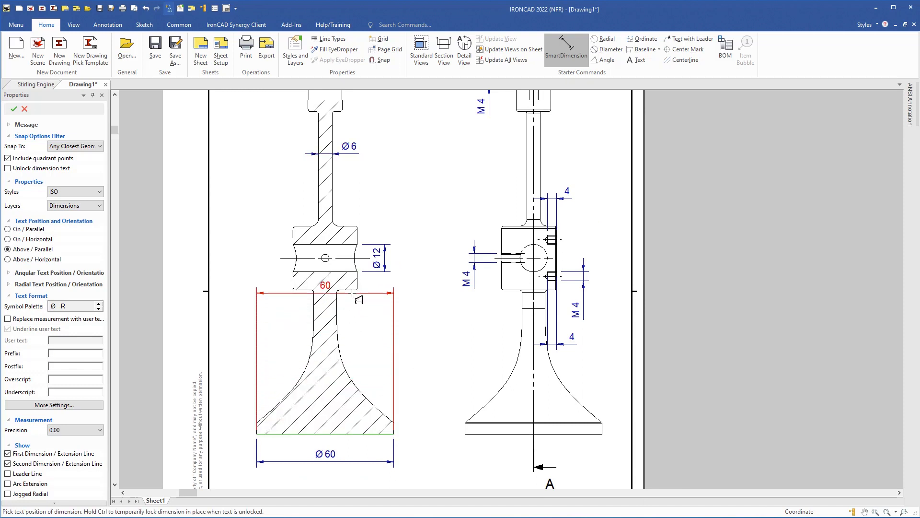
click(352, 293)
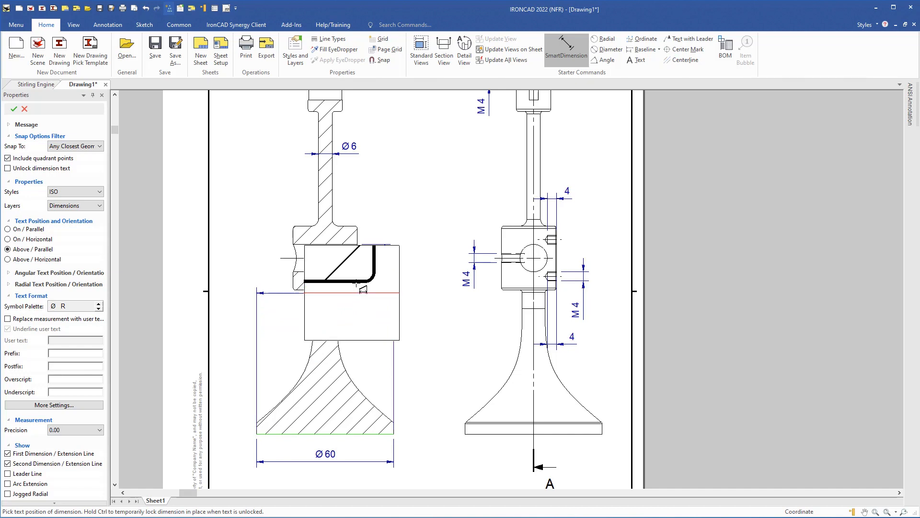
click(356, 282)
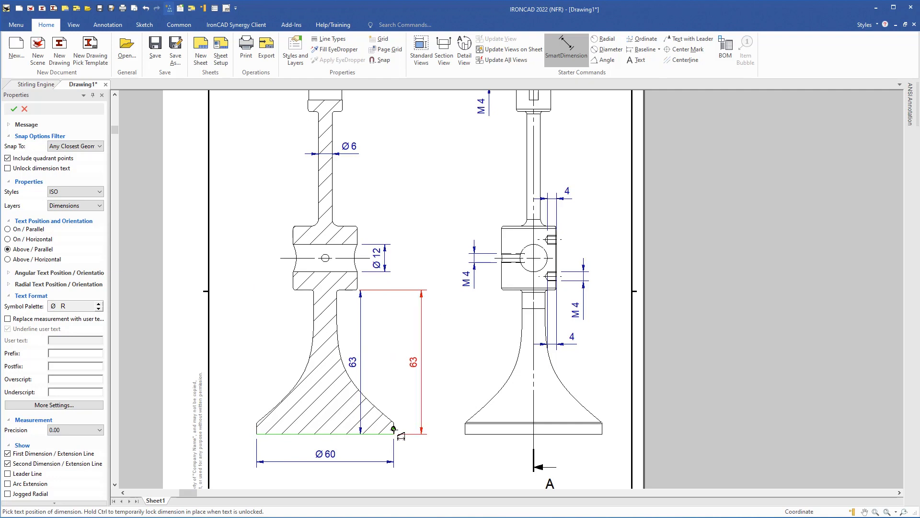
Dimension the height from the base's bottom edge to the block's top edge, placed outside the block underside's height dimension
click(401, 436)
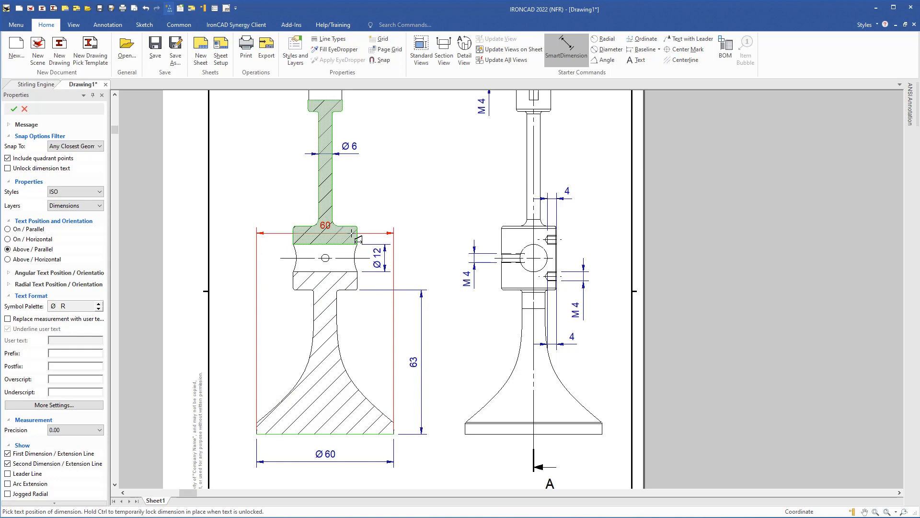
drag(347, 228, 360, 219)
click(360, 219)
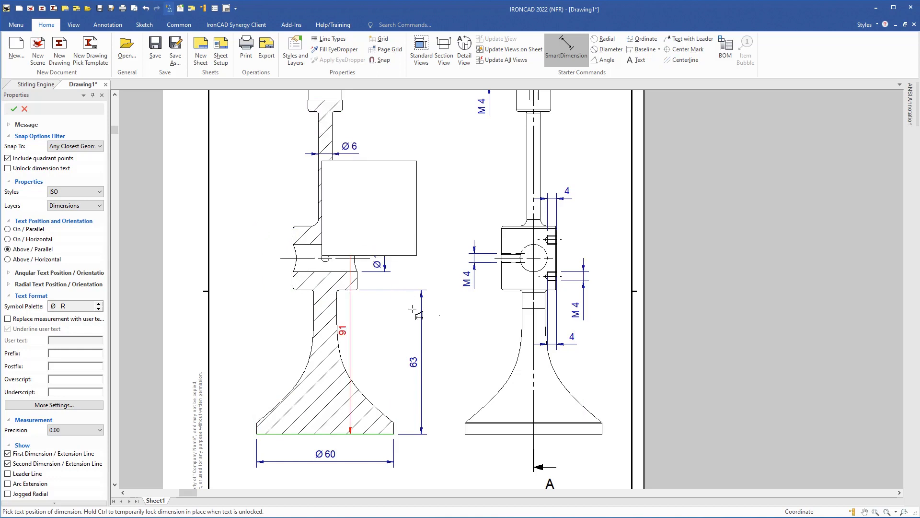
click(421, 344)
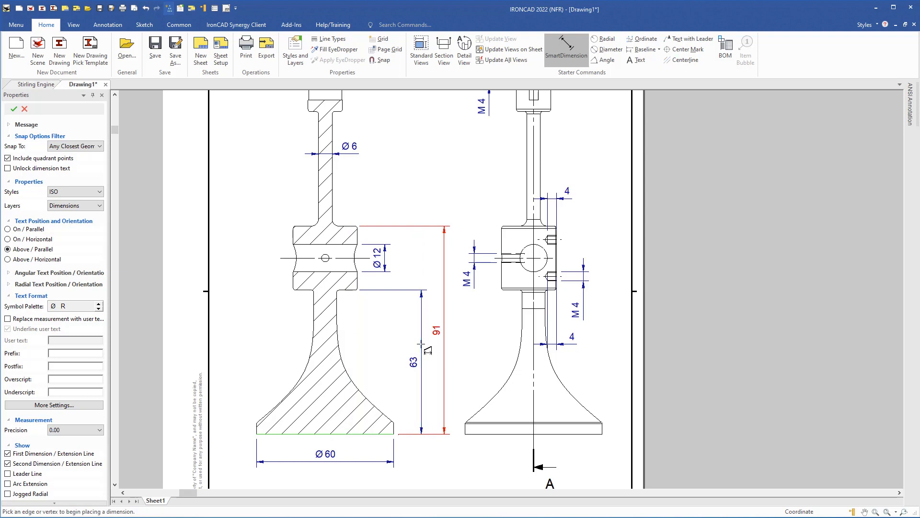
Dimension the height from the base's bottom edge to the underside of the head in the section view, placed outside the block's height dimensions
click(389, 434)
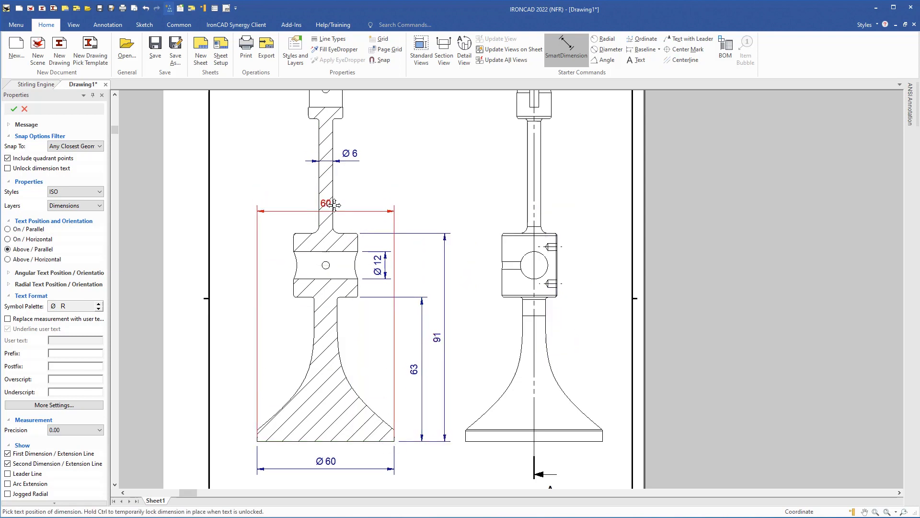
middle_drag(335, 205, 333, 237)
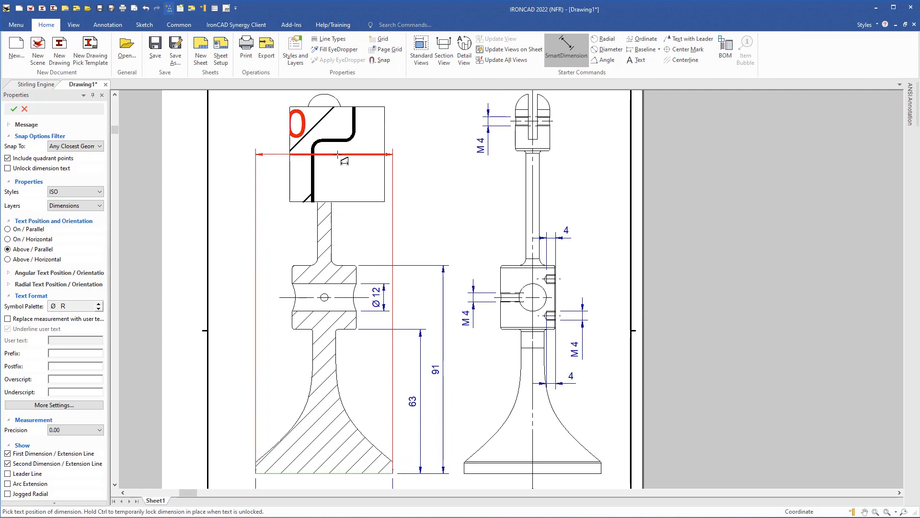
click(337, 140)
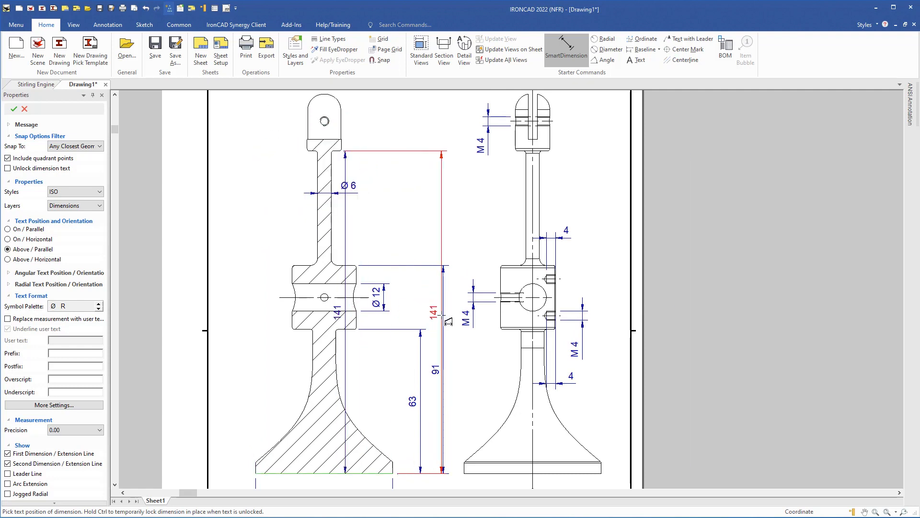
click(466, 314)
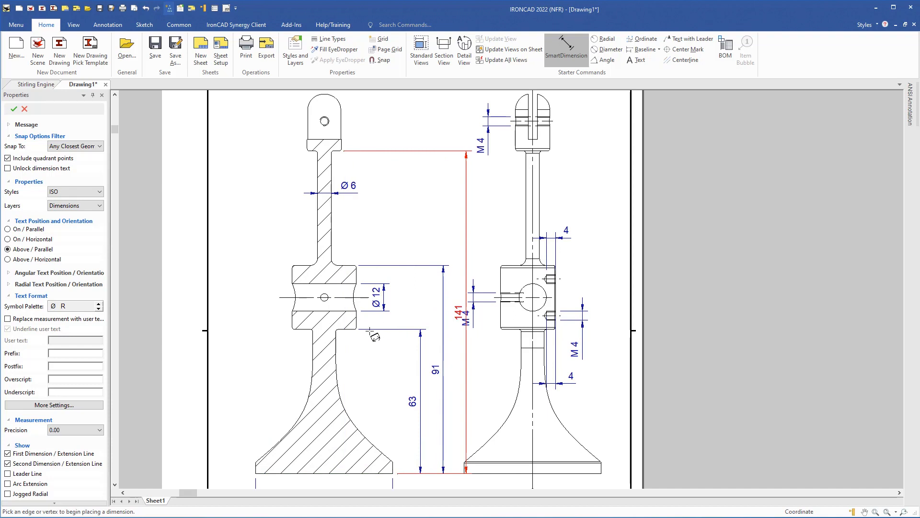
key(Escape)
Move the section view farther away from the front view so the outermost height dimension clears the front view's M 4 dimension
click(325, 377)
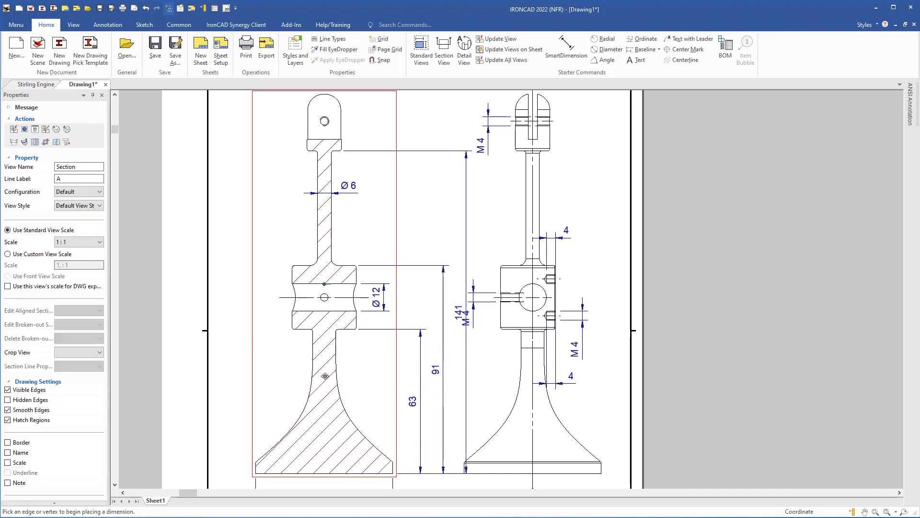
drag(325, 377, 296, 378)
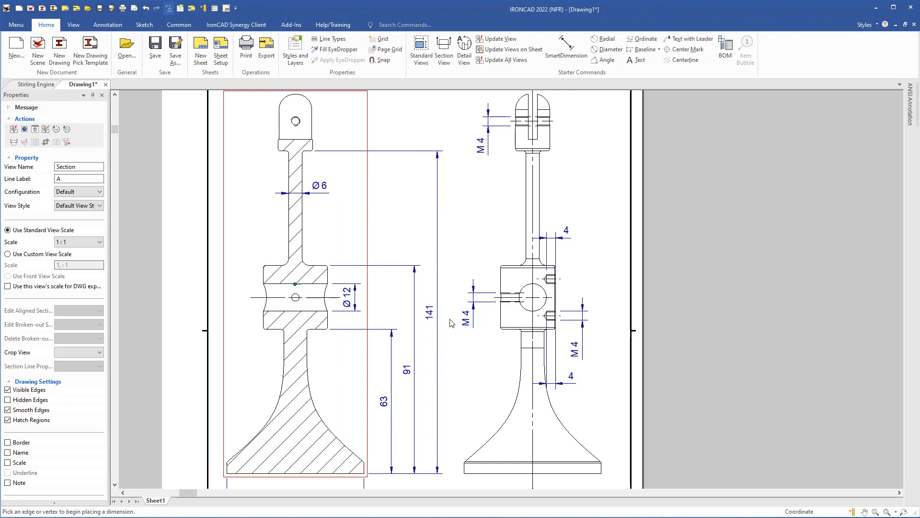
click(459, 381)
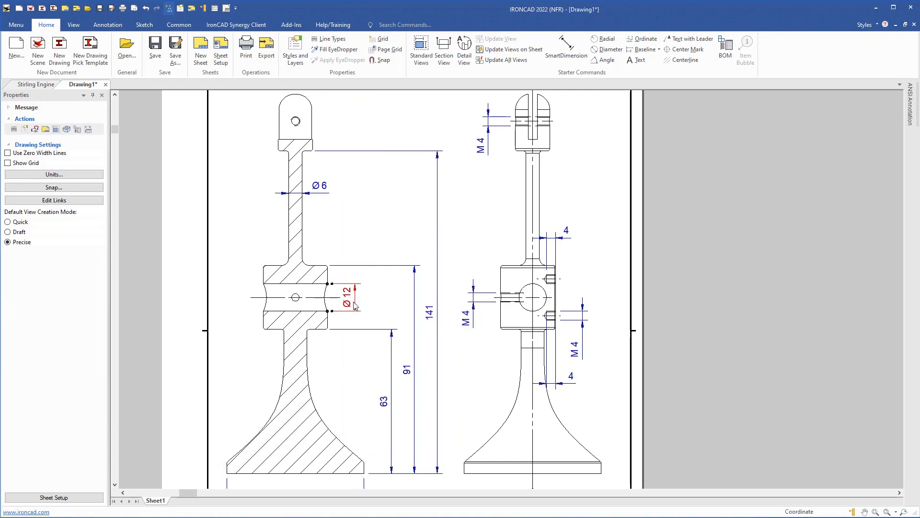
Transfer the M 4 dimension of the head's cross hole from the front view to the section view and place it beside the head
middle_drag(378, 233, 376, 257)
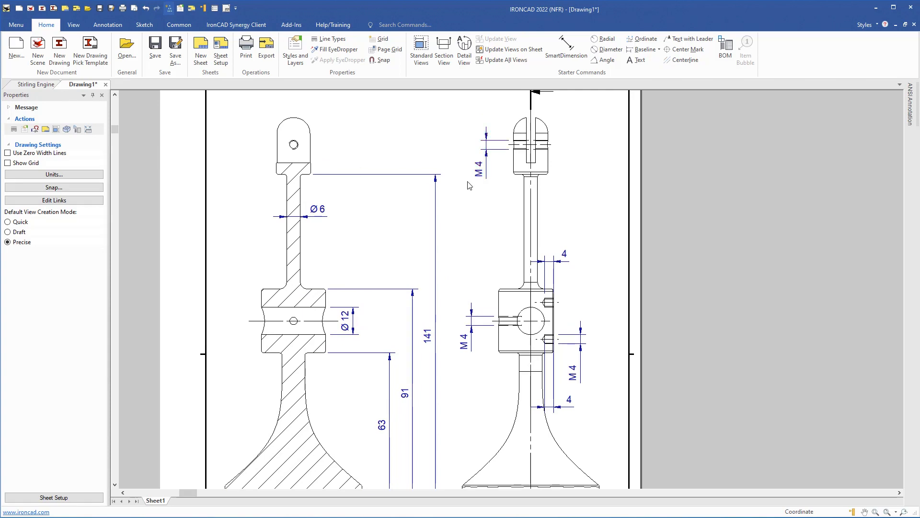
click(485, 163)
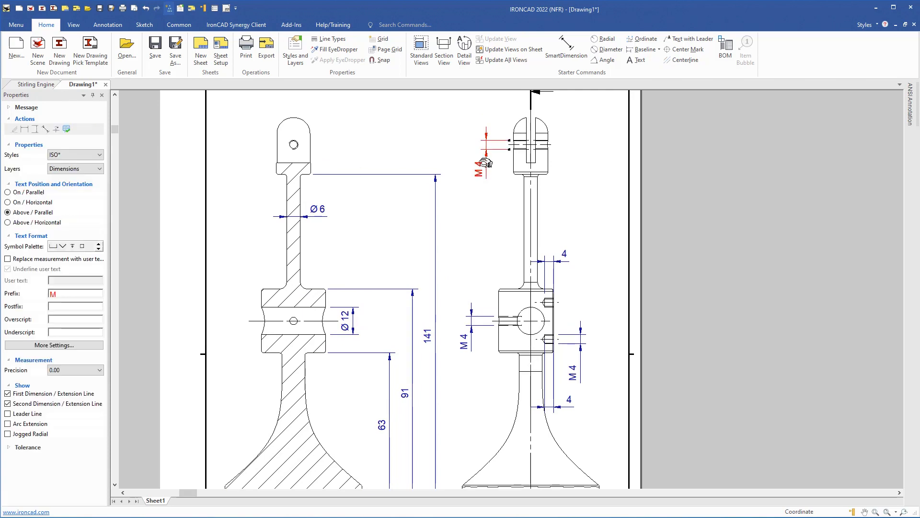
right_click(485, 163)
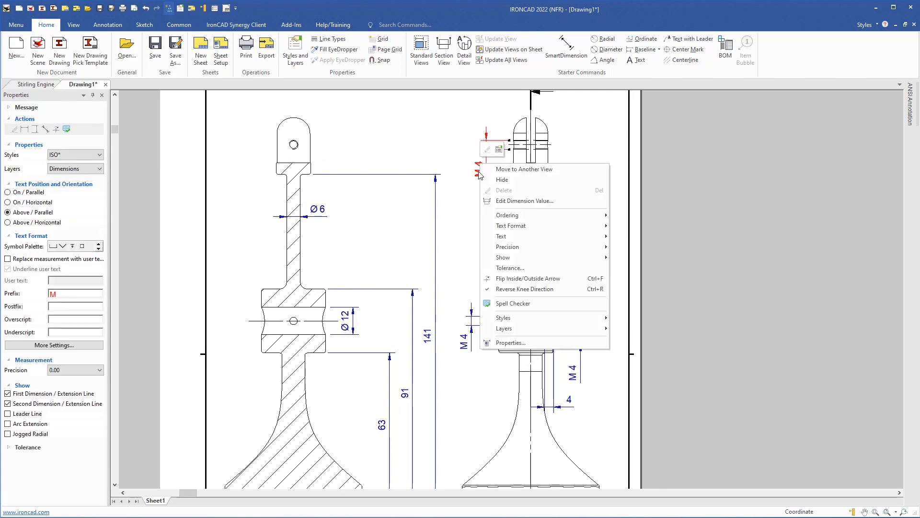
click(507, 171)
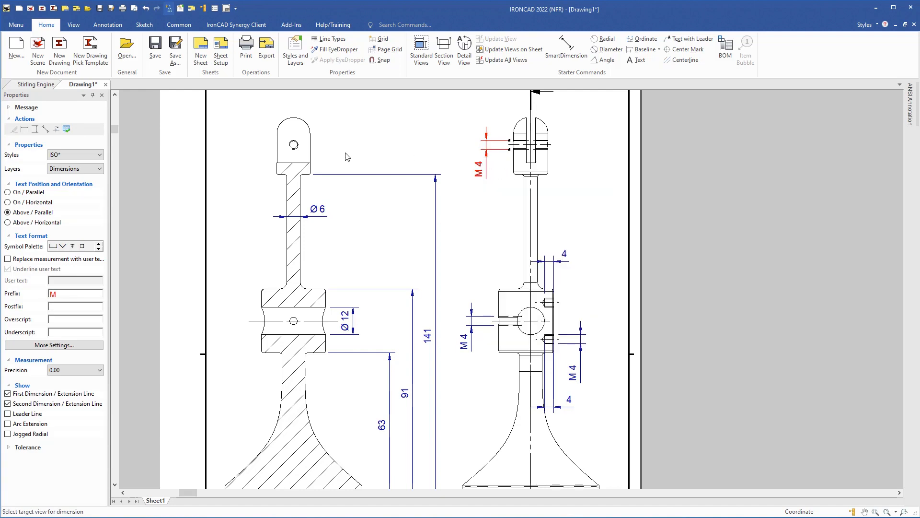
click(309, 144)
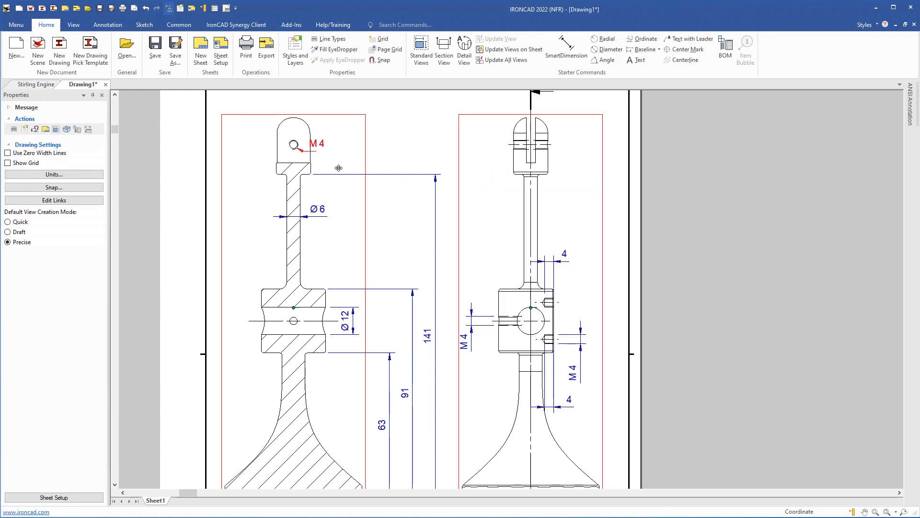
drag(325, 116, 332, 119)
Enable tolerance display for the block's Ø 12 cross bore dimension in the section view
middle_drag(378, 385, 433, 305)
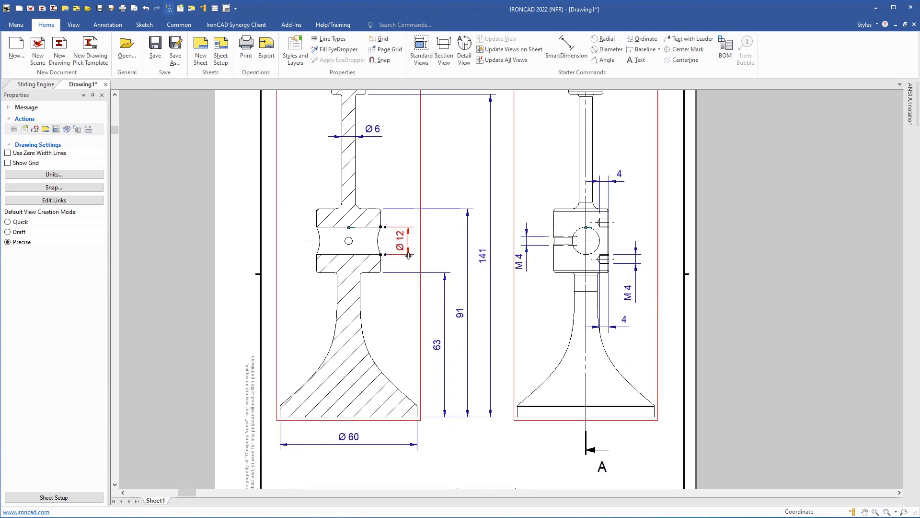
scroll(409, 255, up, 5)
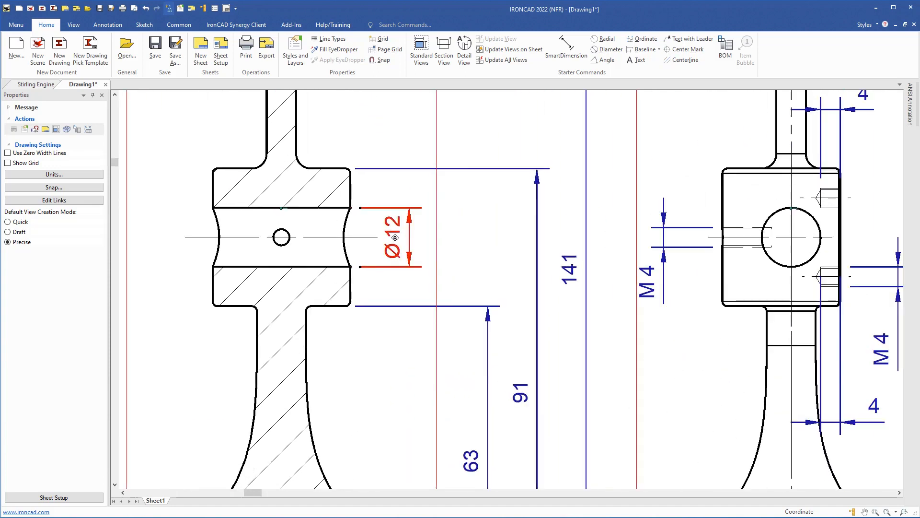
middle_drag(421, 277, 379, 333)
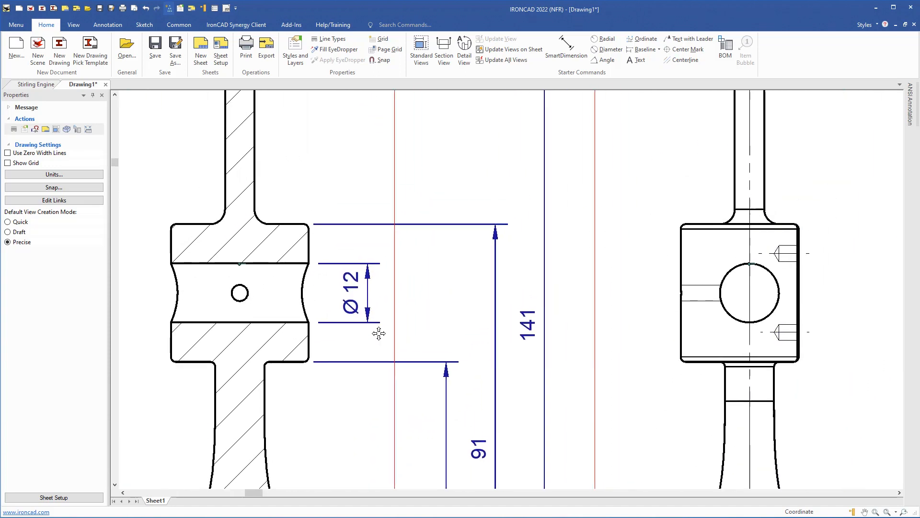
click(360, 288)
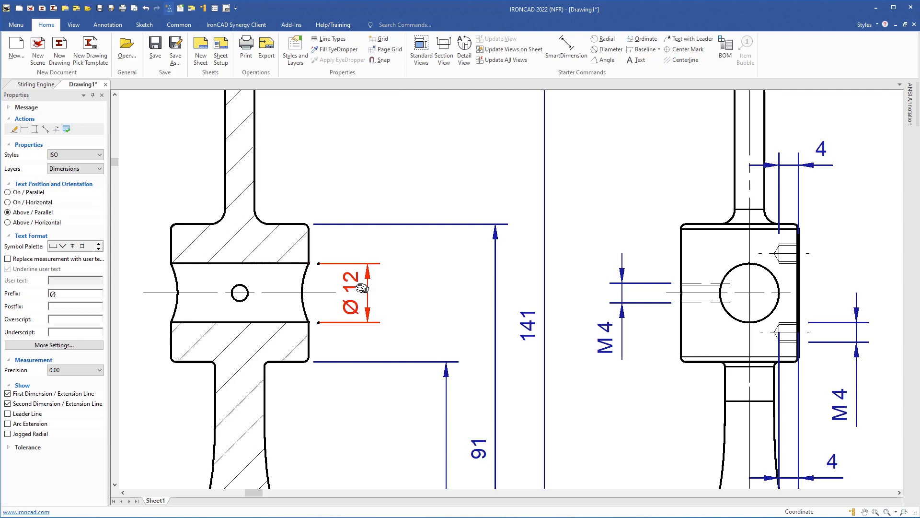
right_click(355, 289)
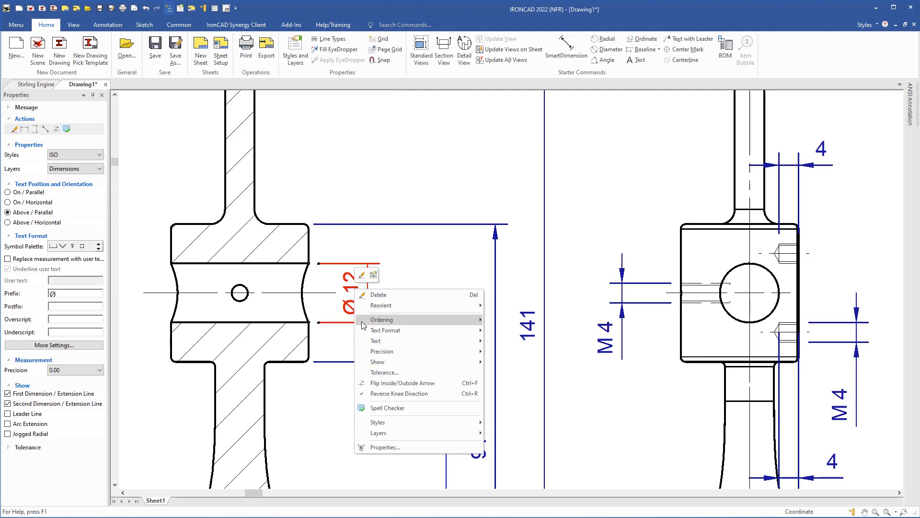
click(377, 373)
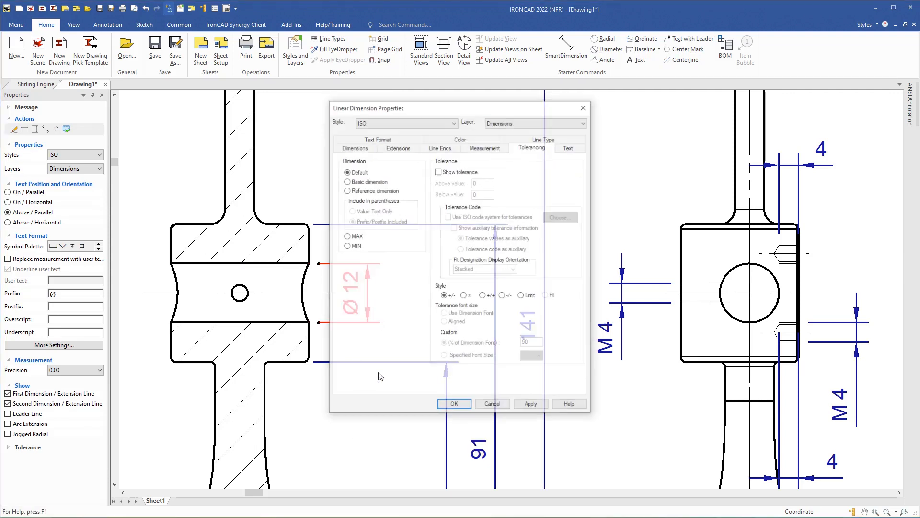
click(439, 172)
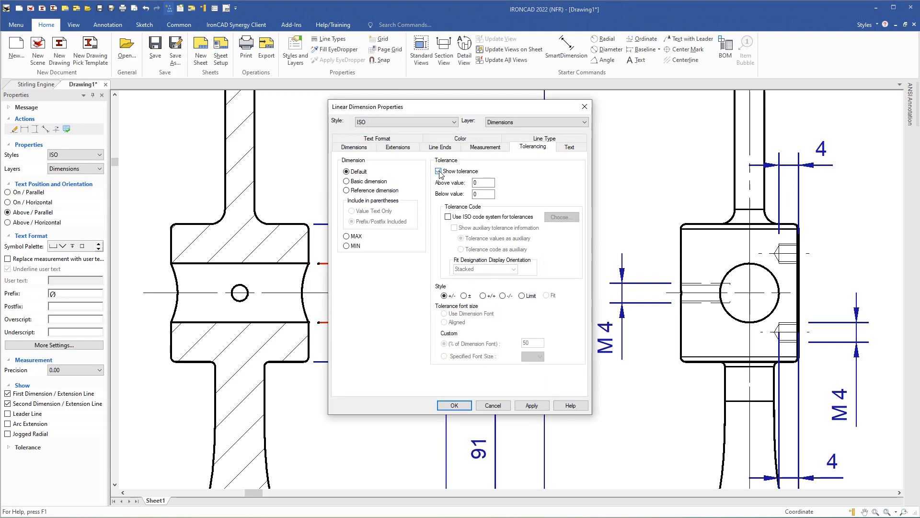
Assign the ISO hole tolerance class H7 to the Ø 12 bore dimension and place its text below the bore's extension lines
click(448, 216)
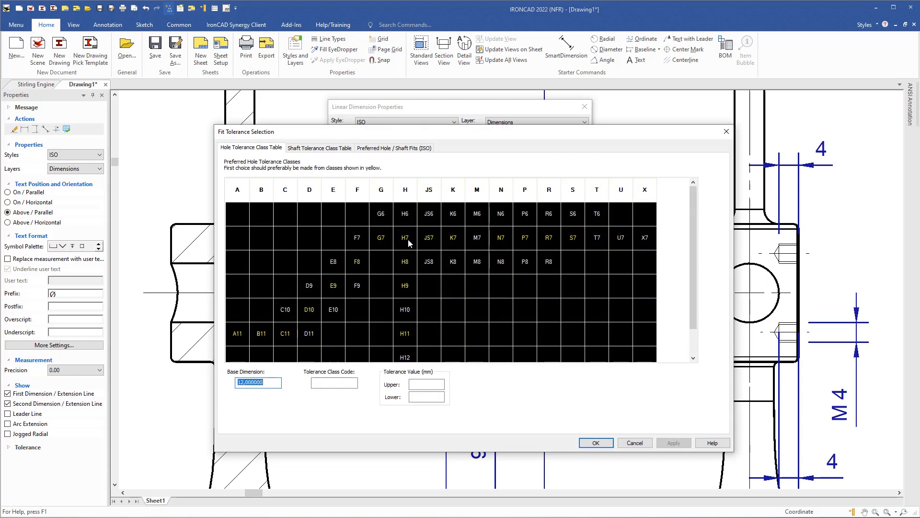
click(407, 240)
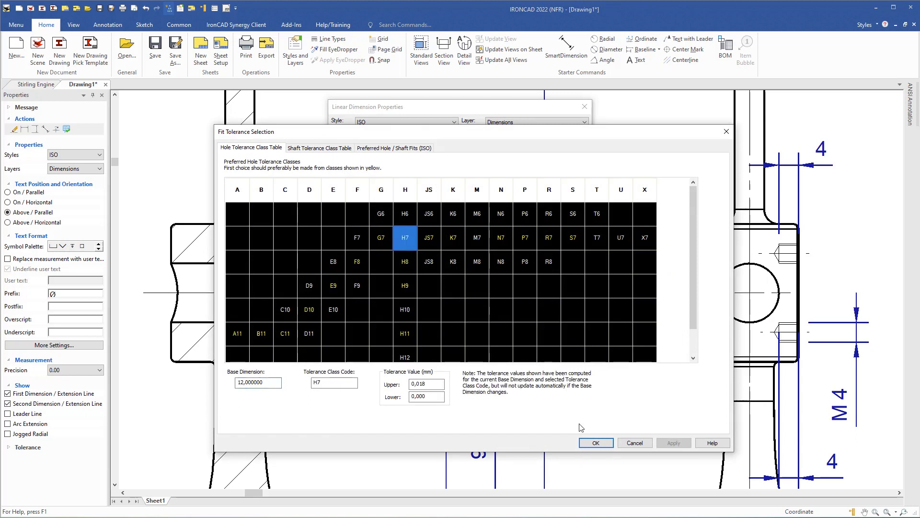
click(596, 442)
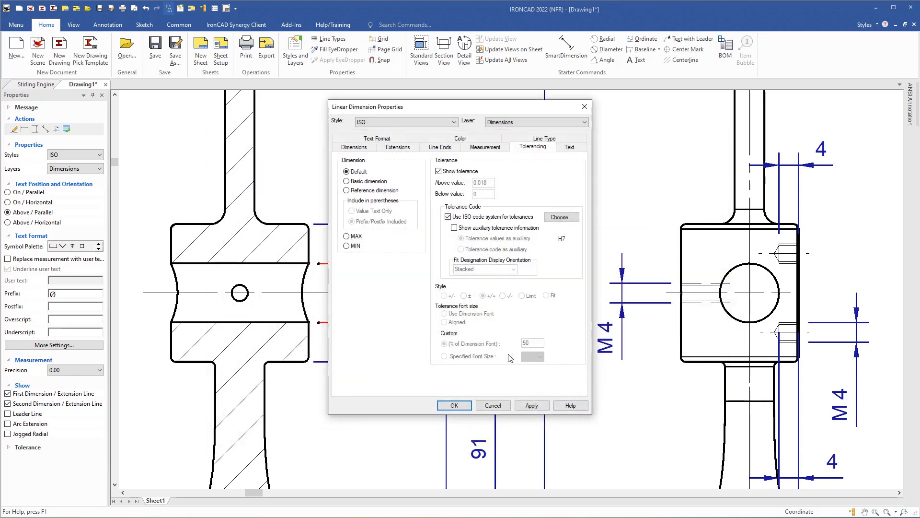
click(454, 405)
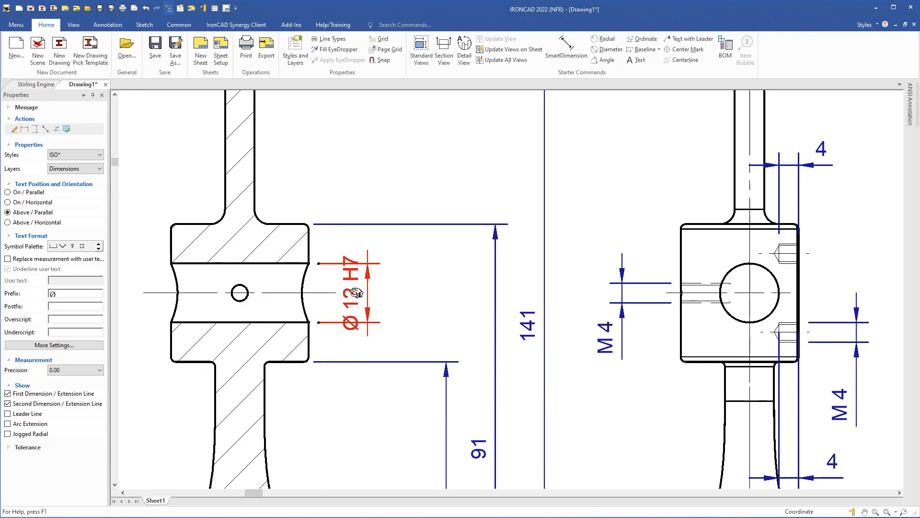
drag(356, 292, 356, 406)
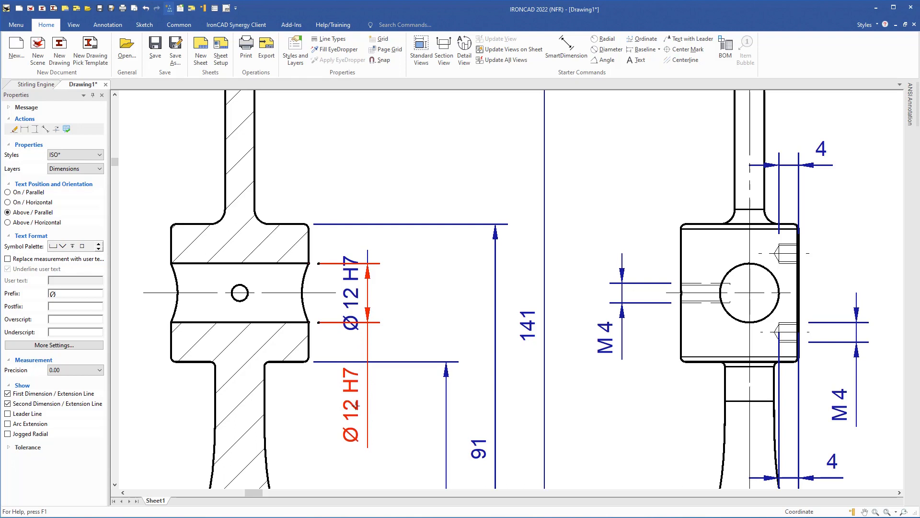
drag(356, 406, 358, 406)
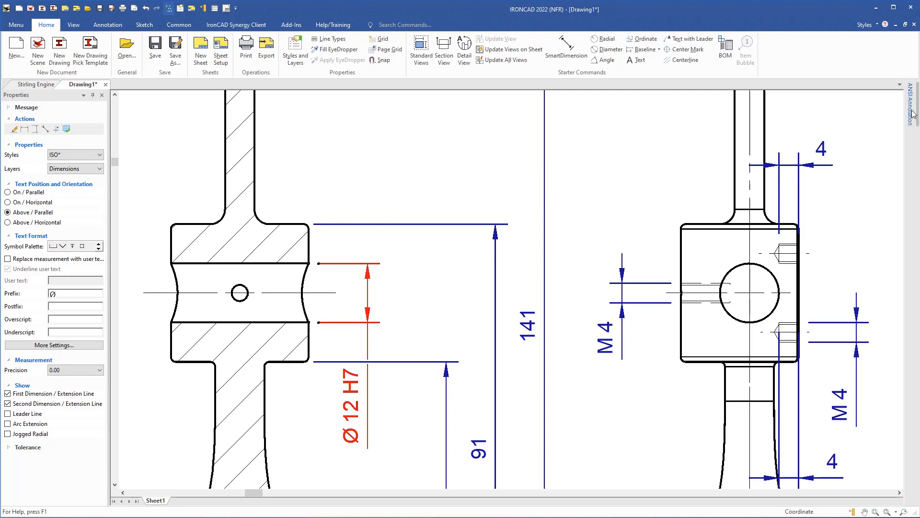
Add a vertical Reference A datum symbol to the section view's bottom edge and place its label below the line, outside the height dimensions
mouse_move(910, 115)
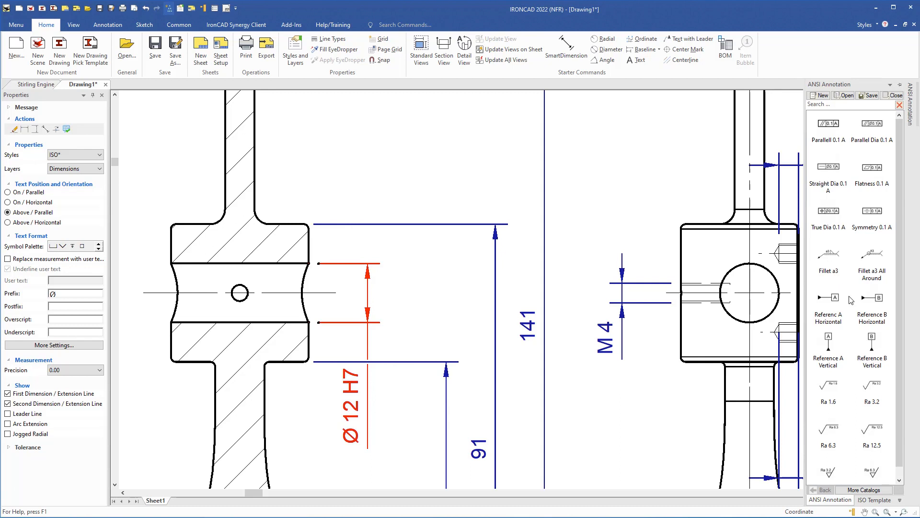
click(832, 341)
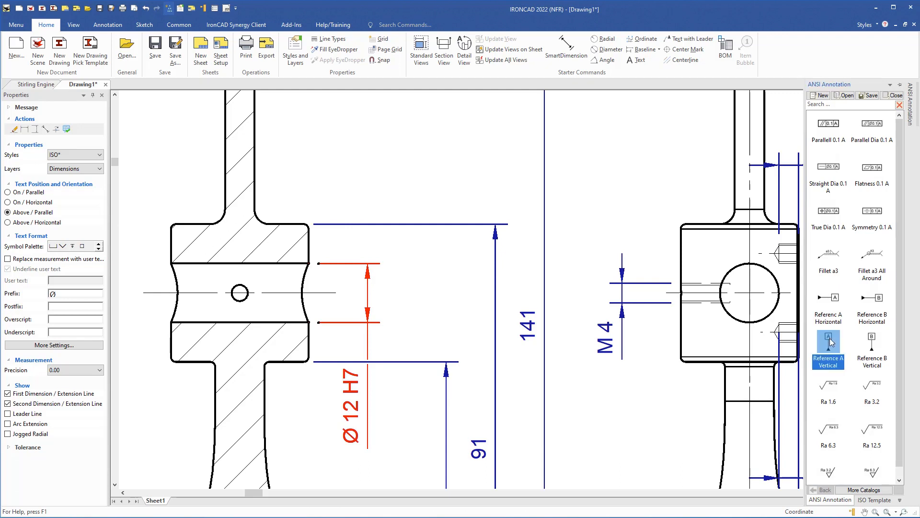
mouse_move(831, 342)
mouse_down()
mouse_move(671, 403)
mouse_move(451, 438)
mouse_move(422, 485)
mouse_move(372, 194)
mouse_up()
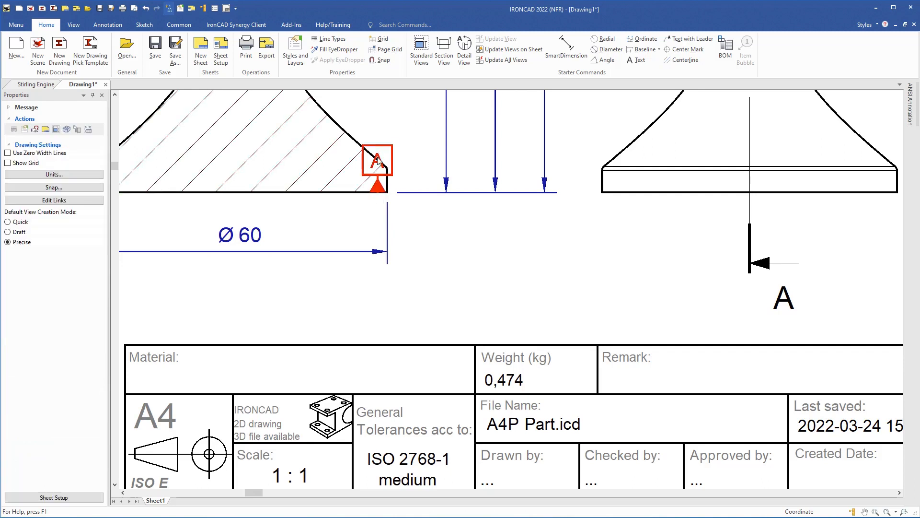
mouse_move(378, 161)
mouse_down()
mouse_move(417, 176)
mouse_move(427, 238)
mouse_move(475, 261)
mouse_move(564, 274)
mouse_up()
scroll(544, 215, down, 4)
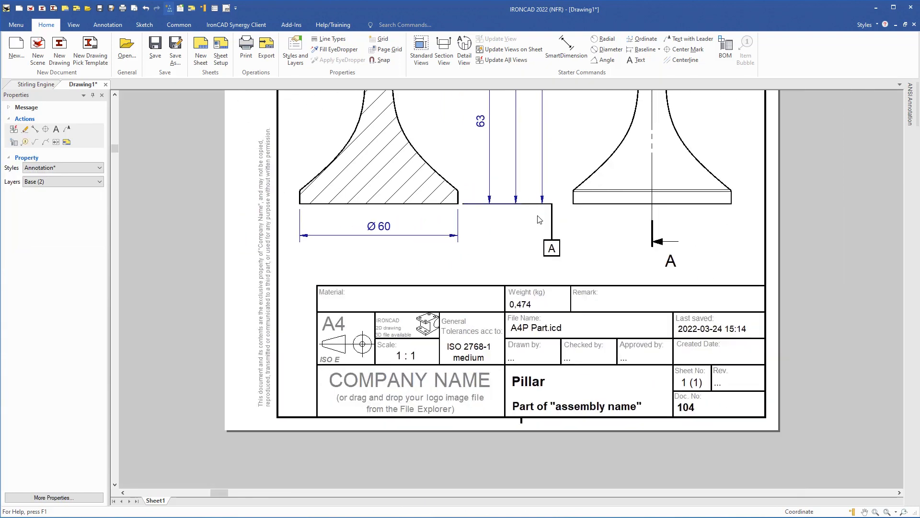
Add the Straight Dia 0.1 A tolerance frame to the block's cross bore, with its leader on the bore's centerline and the frame above the block
scroll(570, 160, up, 3)
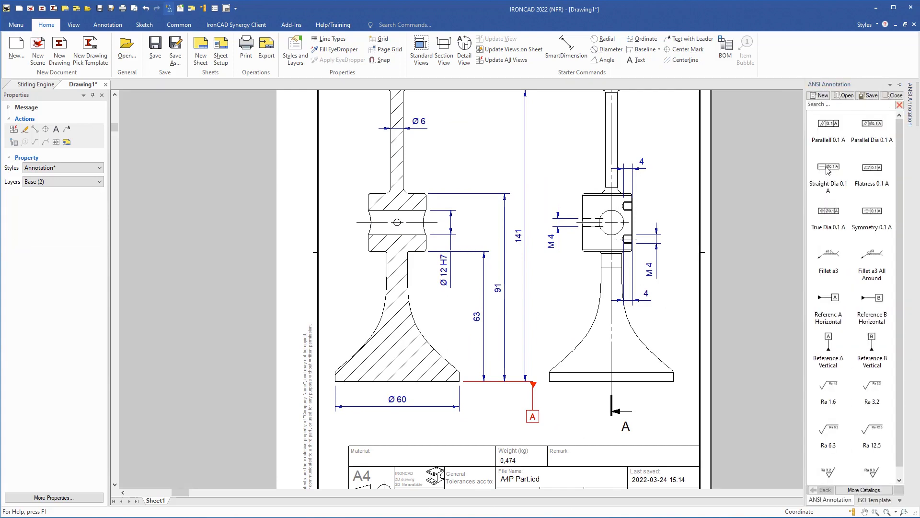
mouse_move(828, 171)
mouse_down()
mouse_move(527, 247)
mouse_move(428, 223)
mouse_up()
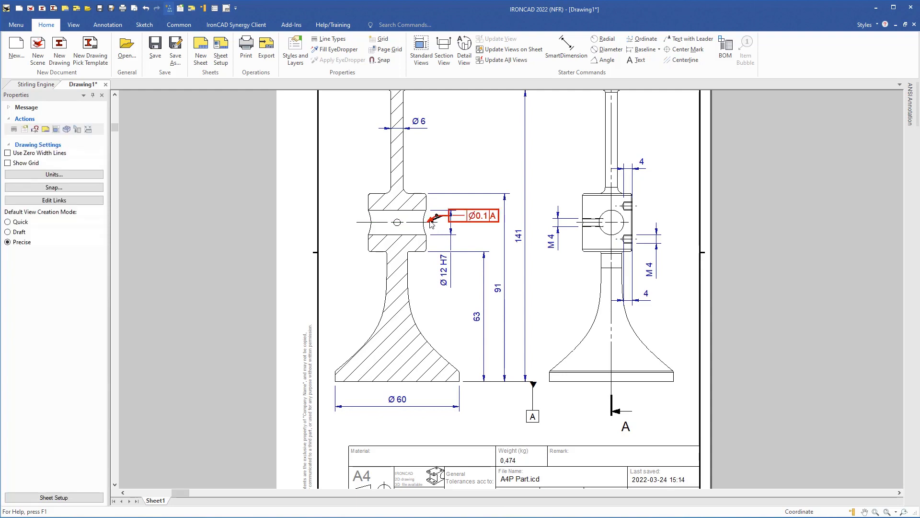
scroll(429, 221, up, 3)
drag(508, 214, 503, 140)
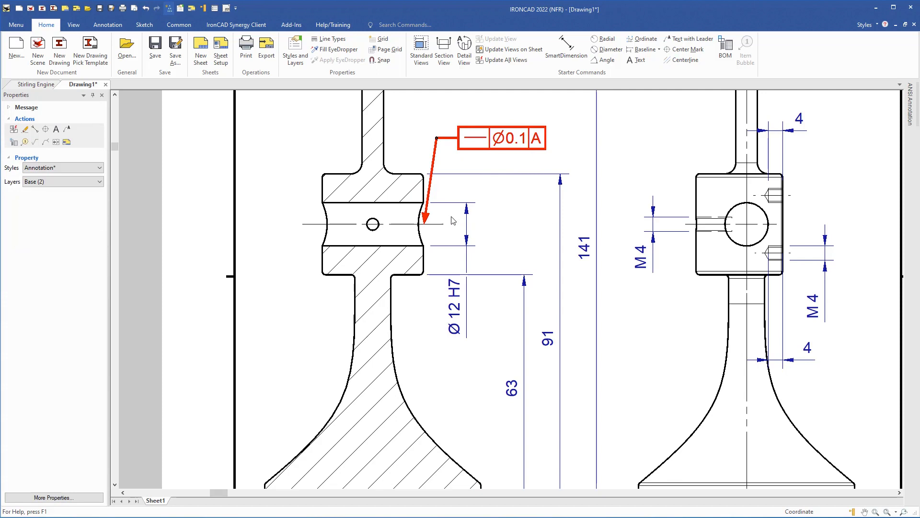
drag(425, 220, 405, 222)
drag(489, 144, 477, 140)
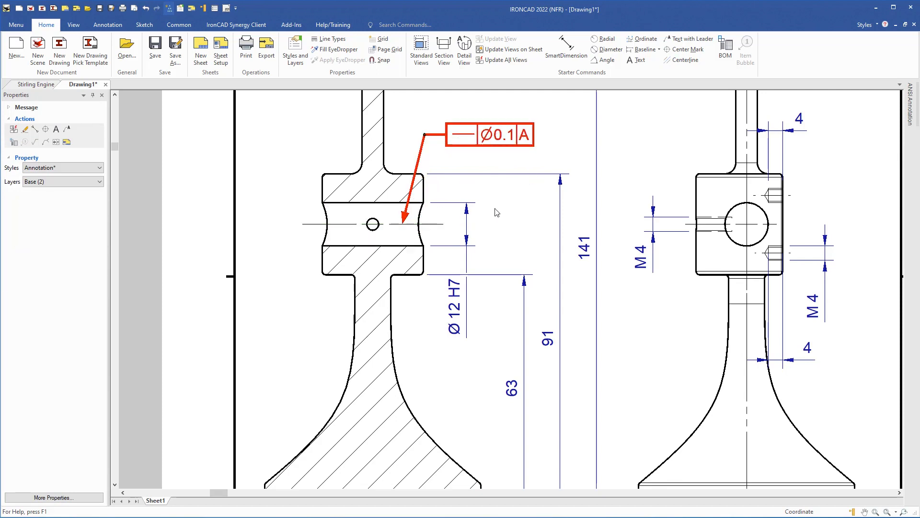
scroll(469, 242, down, 3)
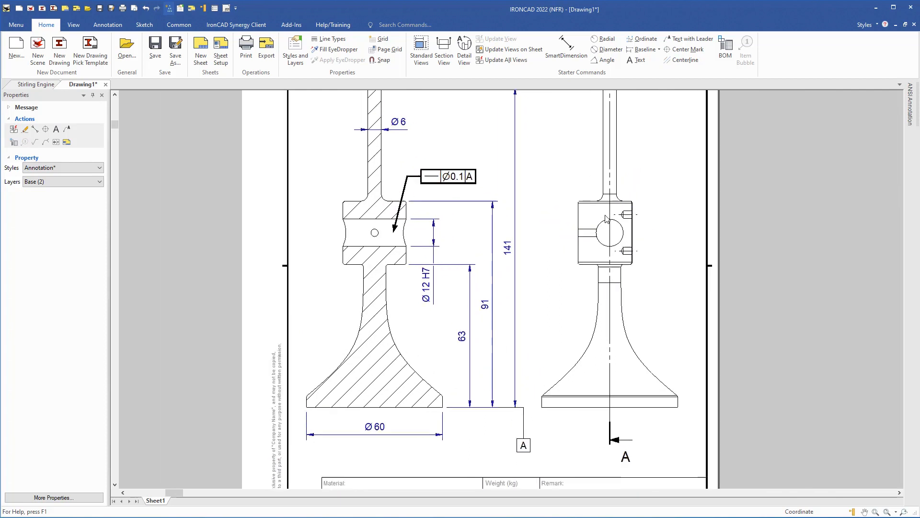
scroll(597, 220, up, 5)
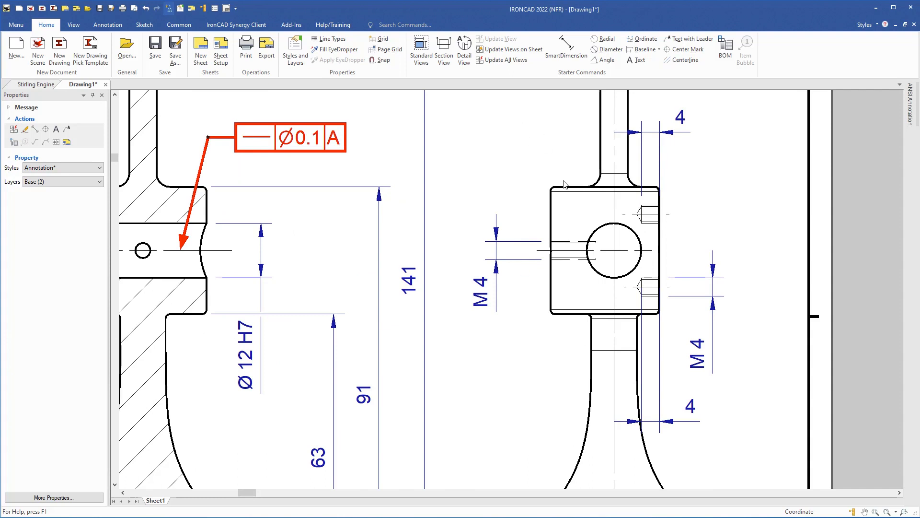
Start a broken-out section on the front view and outline the block with a closed, irregular polyline extending slightly beyond its edges
click(575, 200)
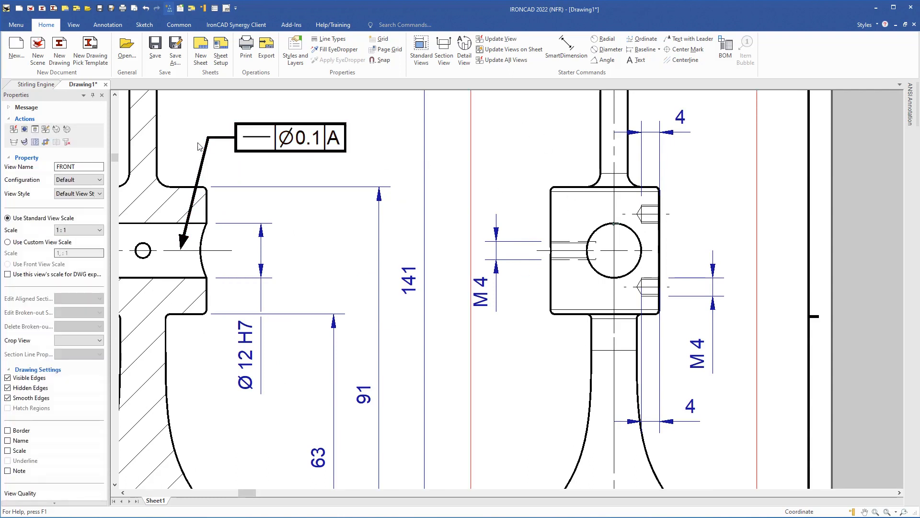
click(34, 142)
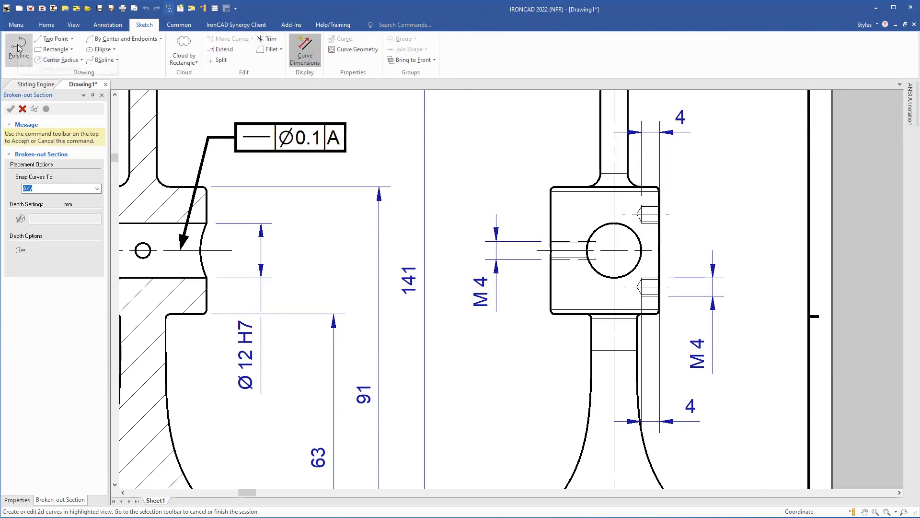
click(18, 47)
scroll(733, 201, up, 2)
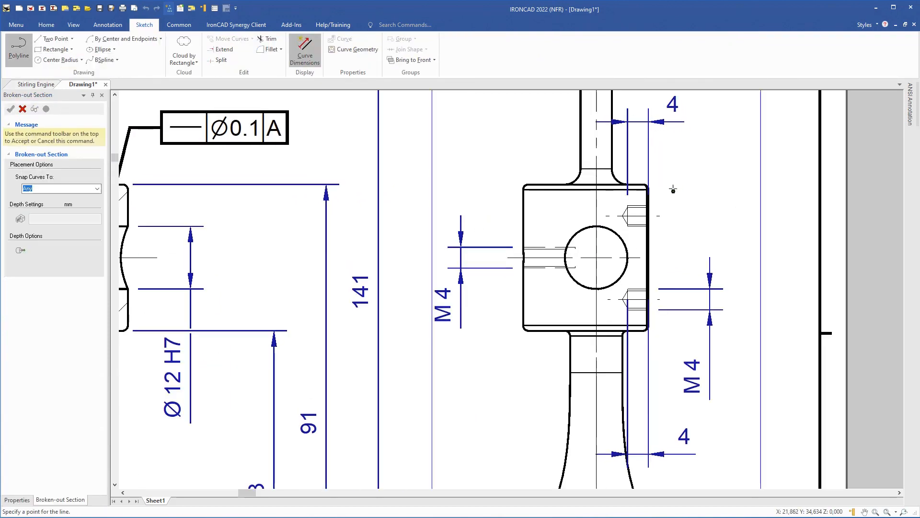
click(674, 184)
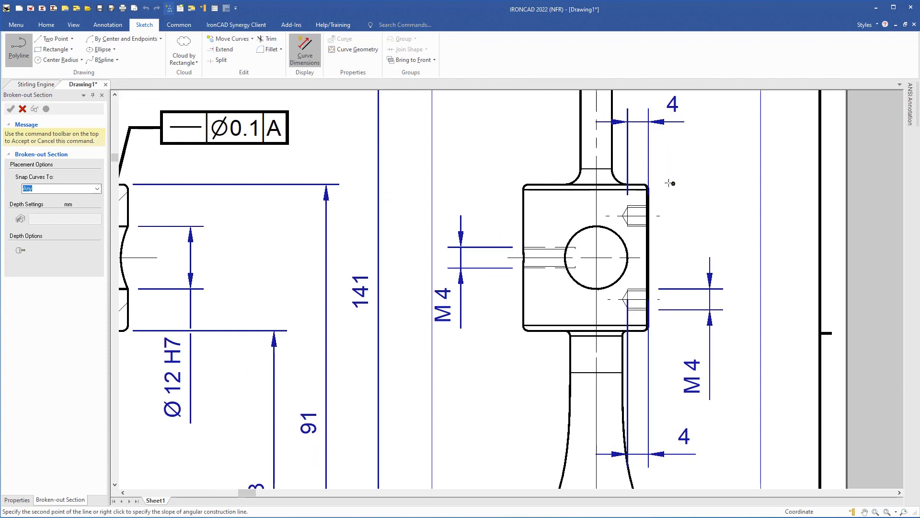
click(586, 176)
click(508, 171)
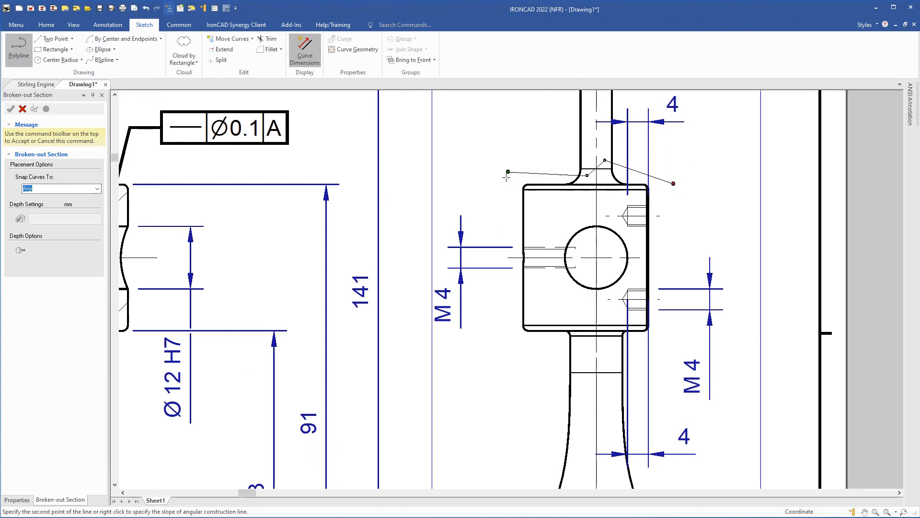
click(491, 211)
click(500, 332)
click(578, 363)
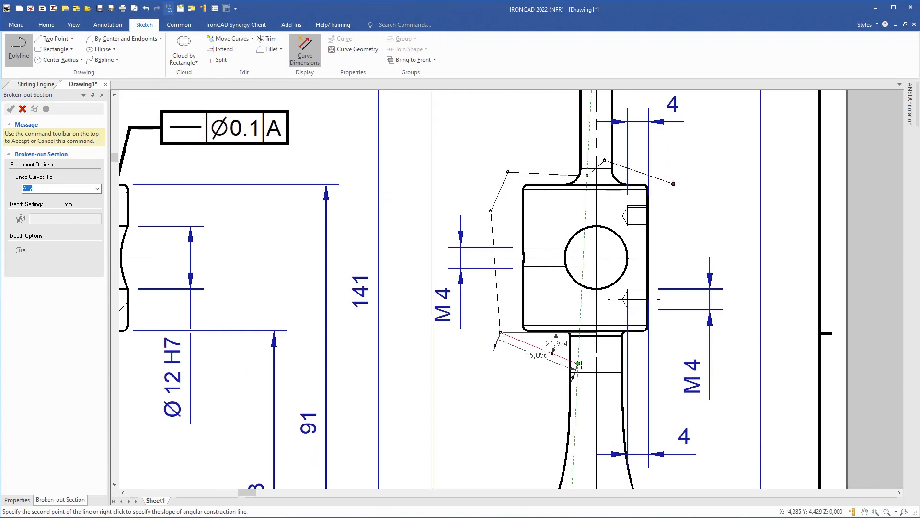
click(611, 344)
click(665, 347)
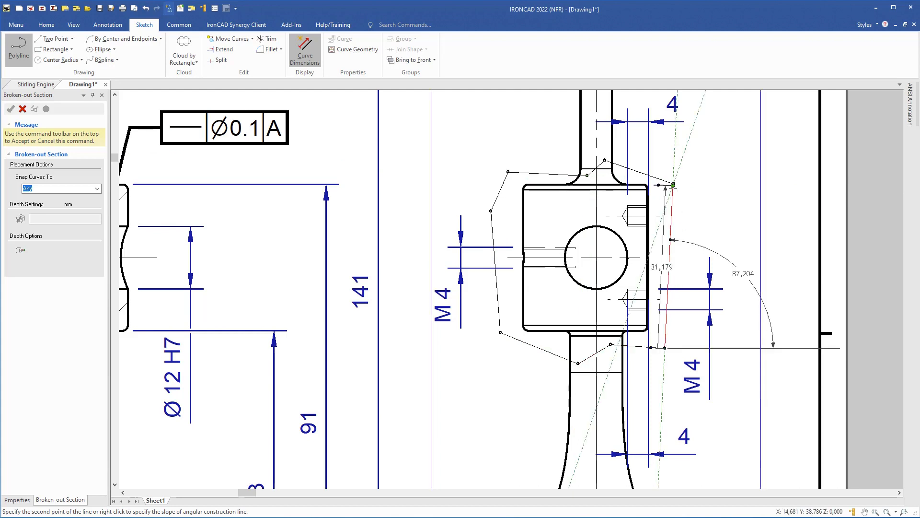
click(673, 183)
key(Escape)
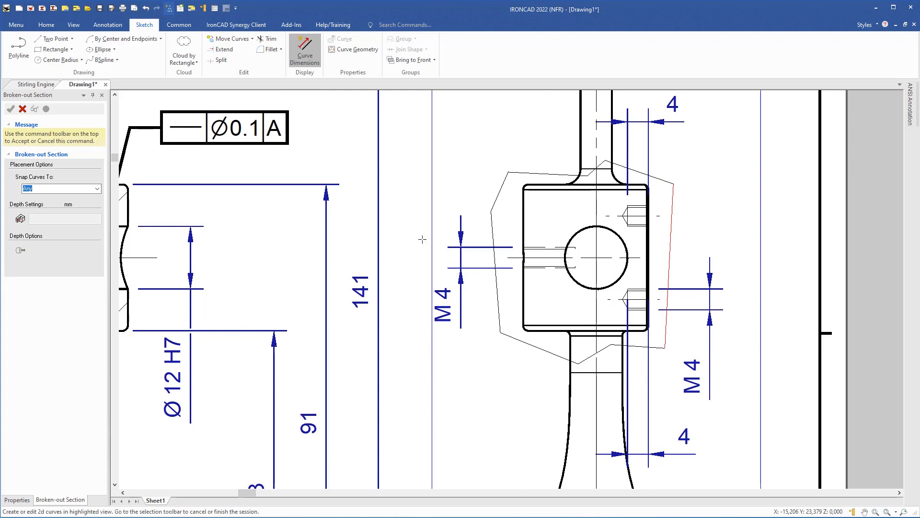
Pick a depth of 30.010 mm for the broken-out section and create it
click(20, 219)
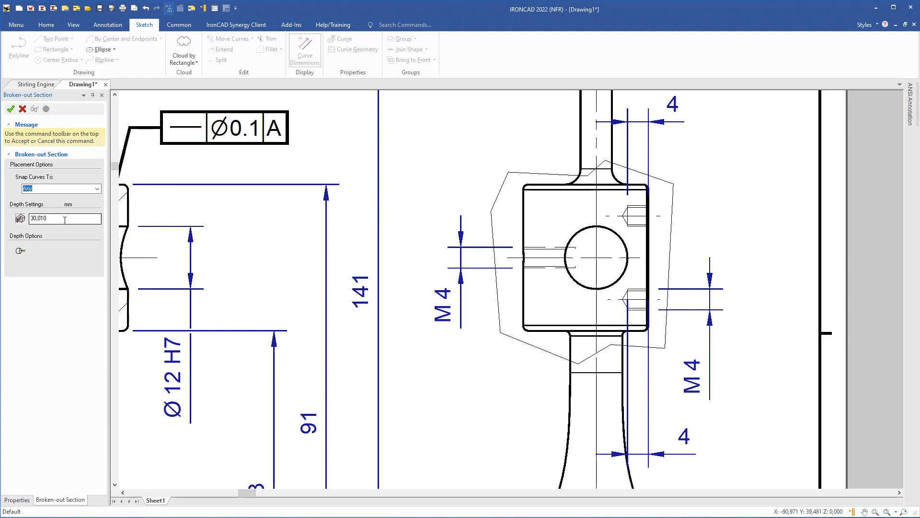
click(10, 109)
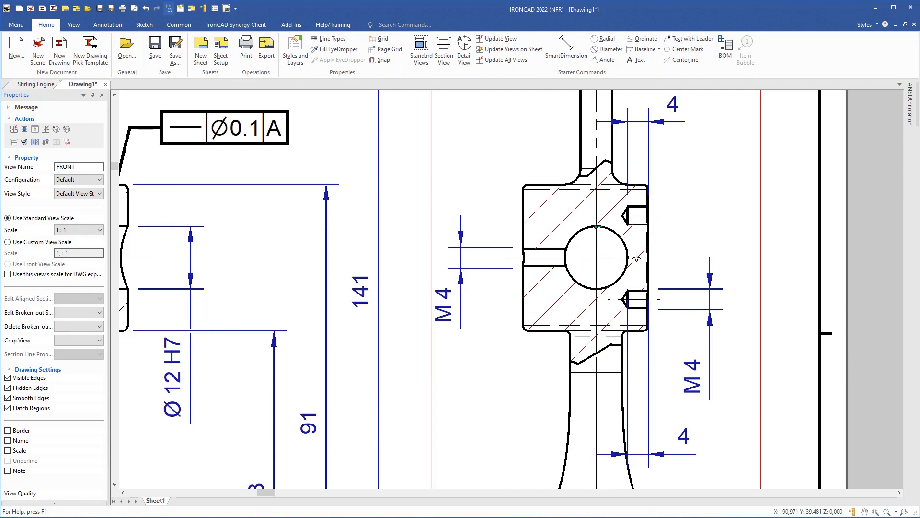
Change the assembly line below the Pillar title in the title block to "Part of Stirling Engine"
scroll(542, 338, down, 5)
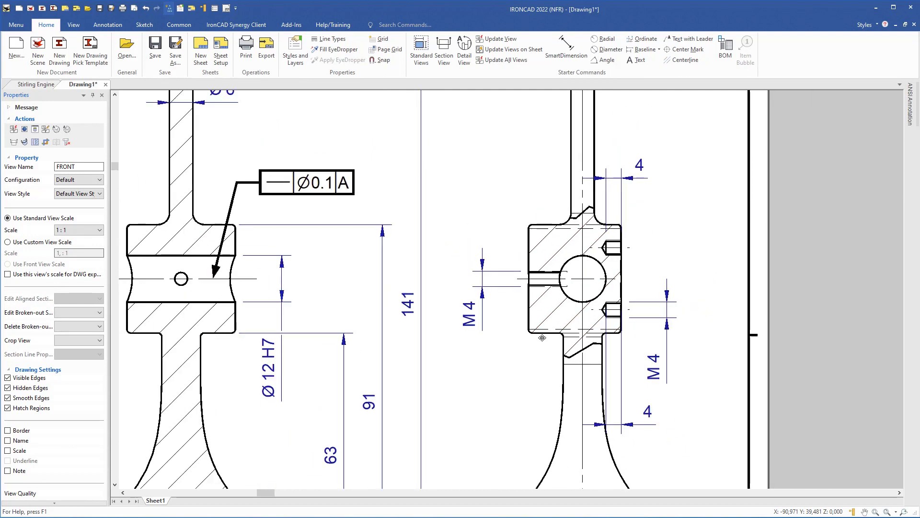
scroll(534, 292, up, 2)
middle_drag(534, 293, 496, 130)
middle_drag(506, 400, 502, 242)
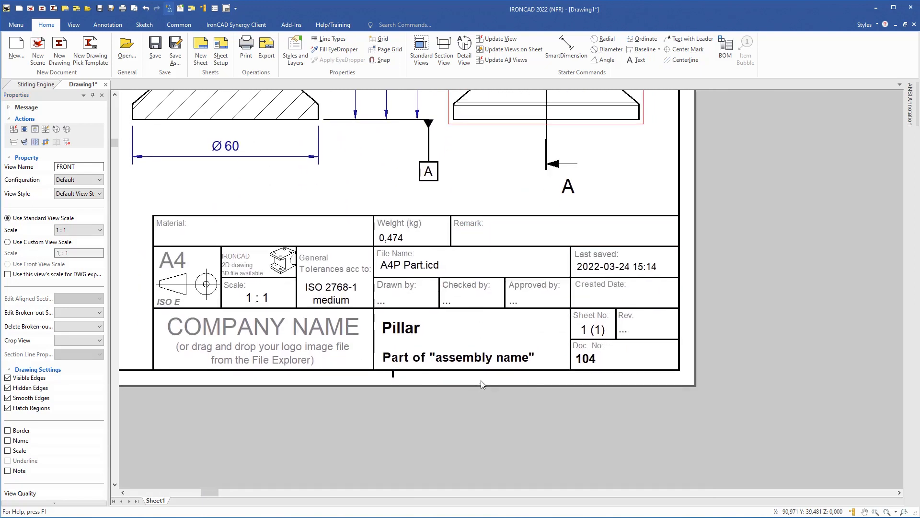
click(492, 360)
double_click(491, 362)
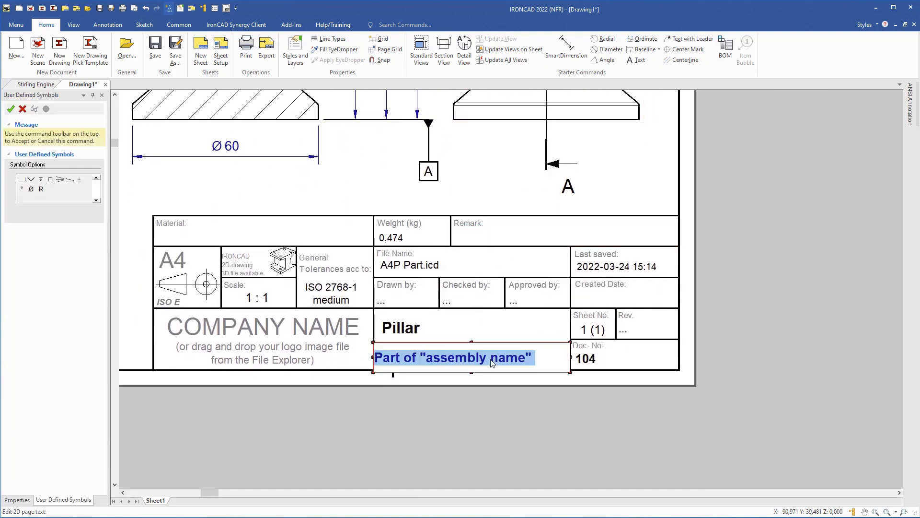
drag(533, 361, 458, 360)
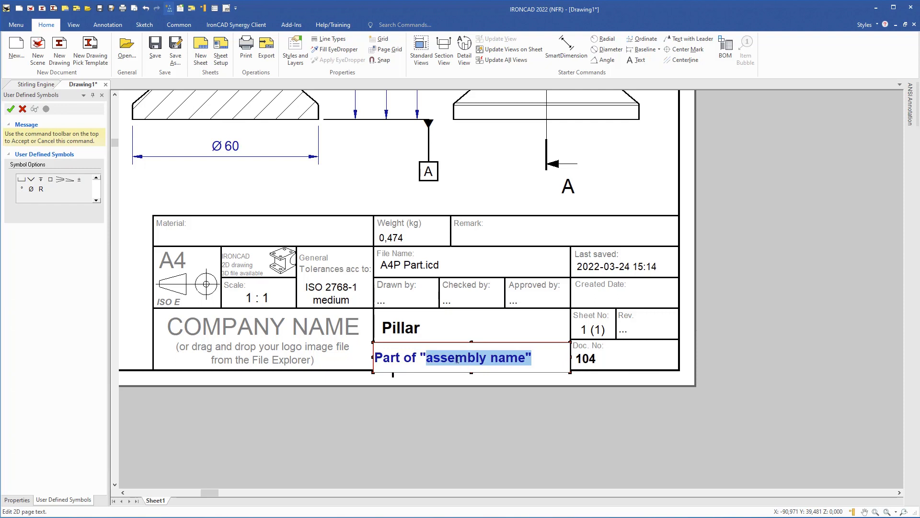
key(BackSpace)
key(BackSpace)
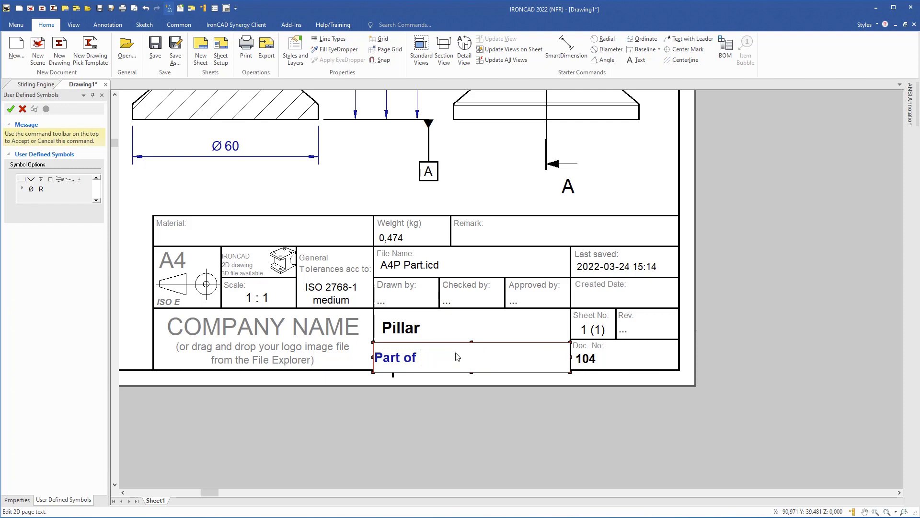
text(Stirling Engine)
click(425, 416)
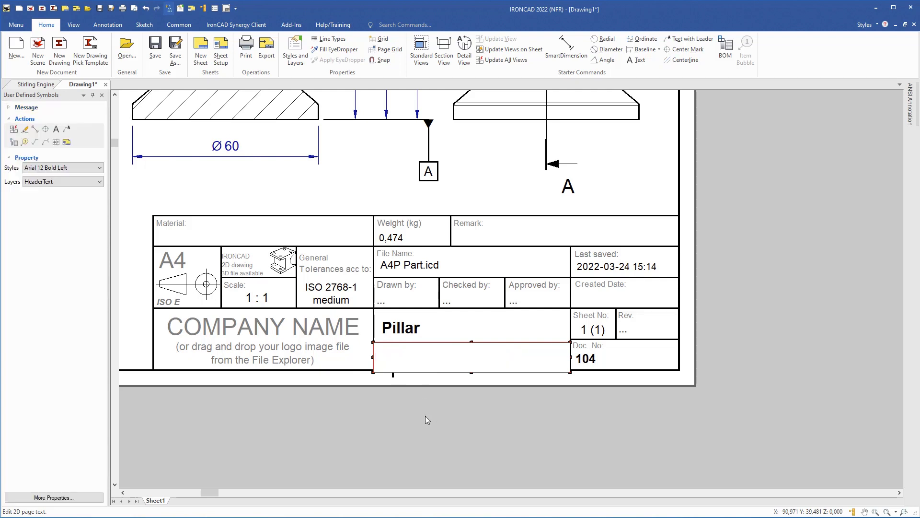
Enter the drafter's initials in the title block's Drawn by and Checked by fields
click(387, 303)
double_click(389, 302)
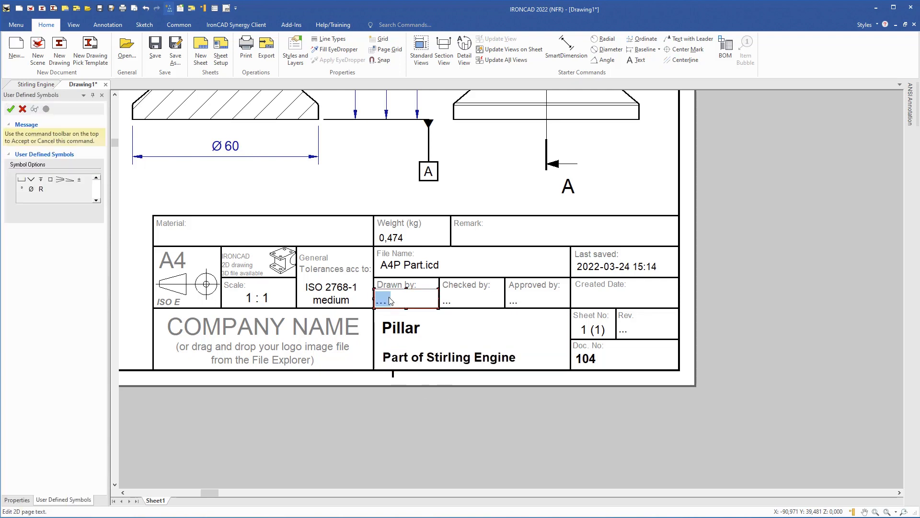
text(BJ)
click(451, 301)
double_click(447, 306)
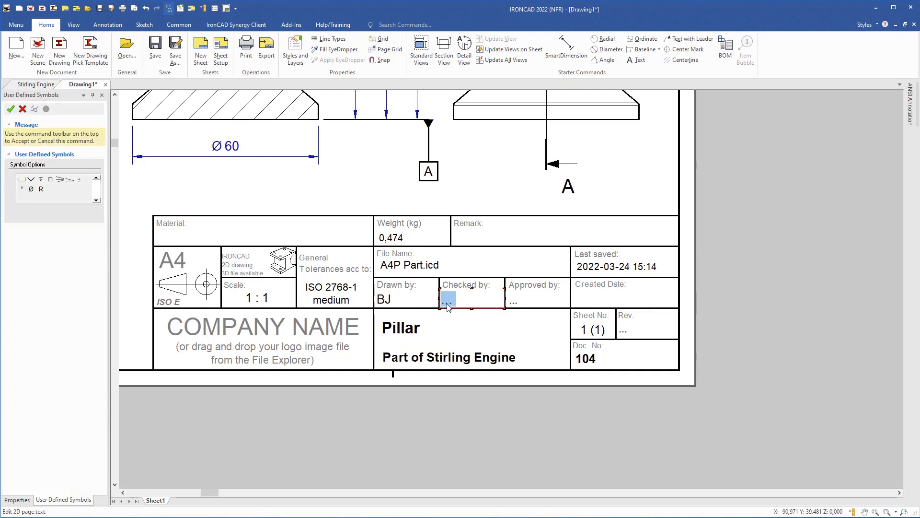
text(BJ)
click(424, 410)
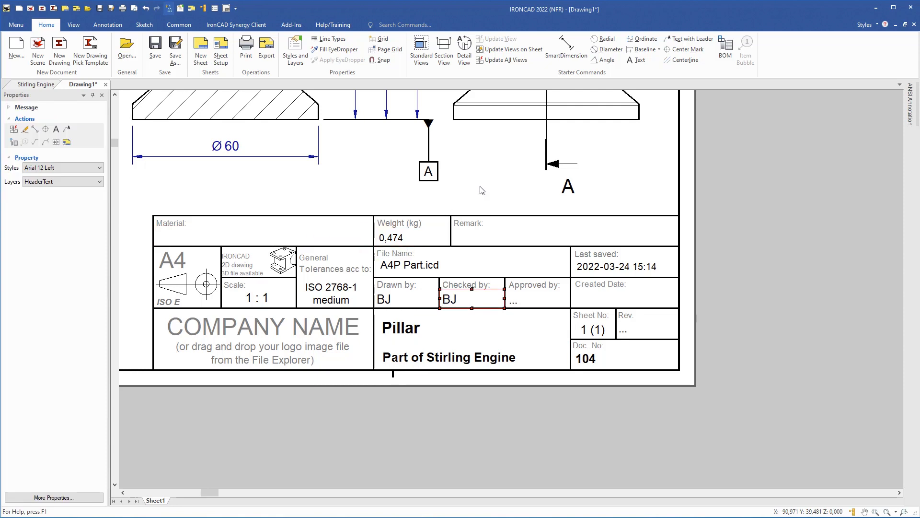
middle_drag(473, 173, 489, 273)
click(522, 204)
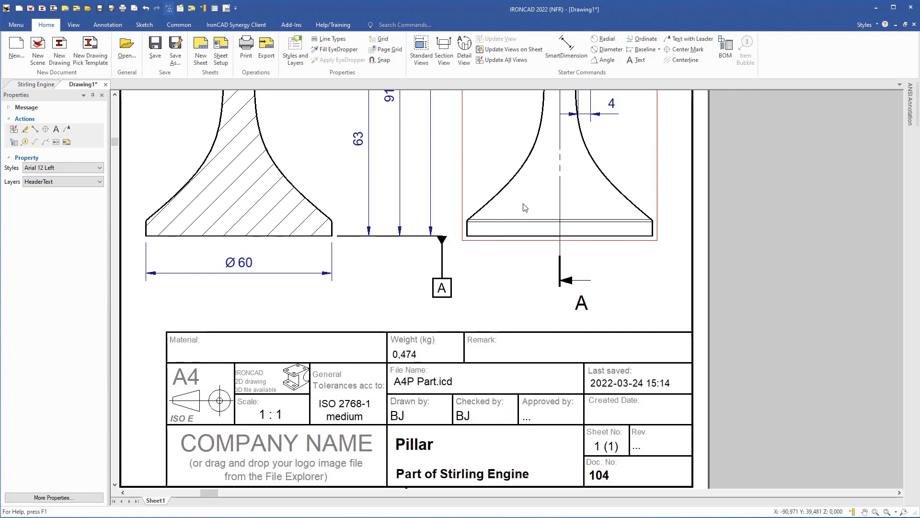
right_click(523, 204)
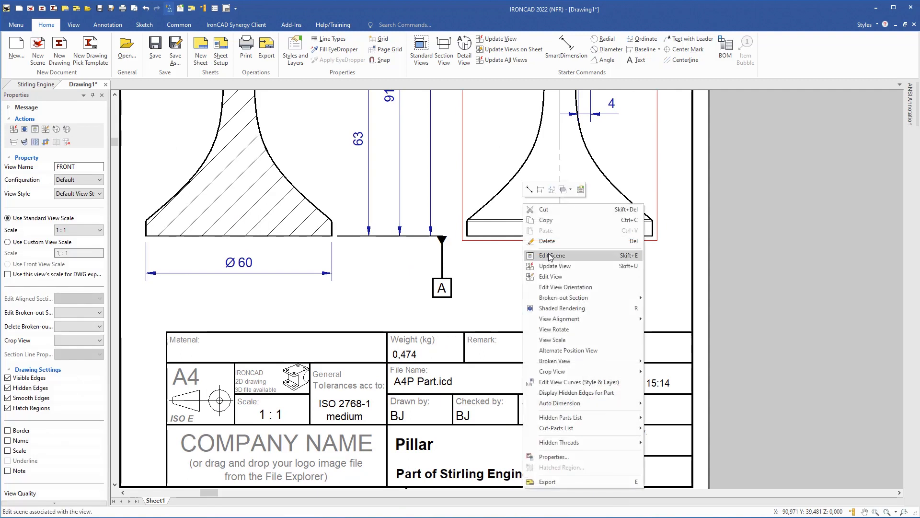
click(491, 288)
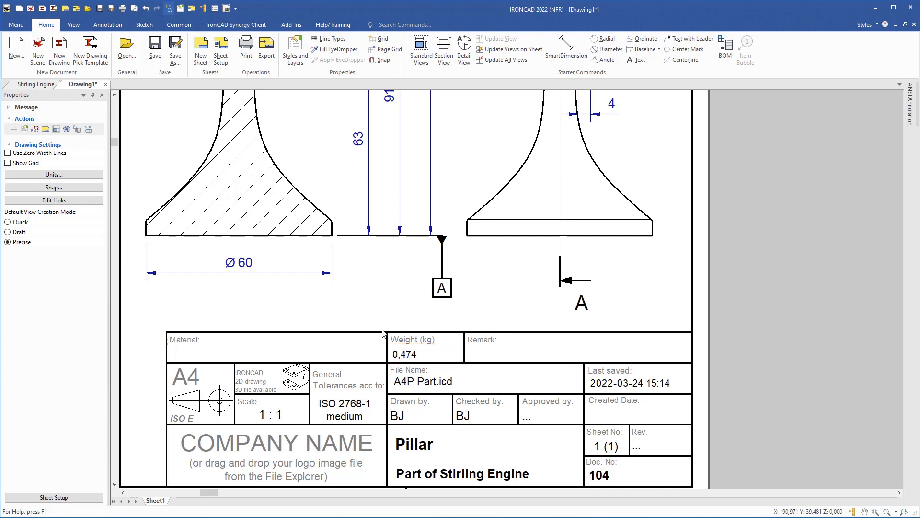
Save the drawing as Pillar in the Stirling Engine folder
key(F8)
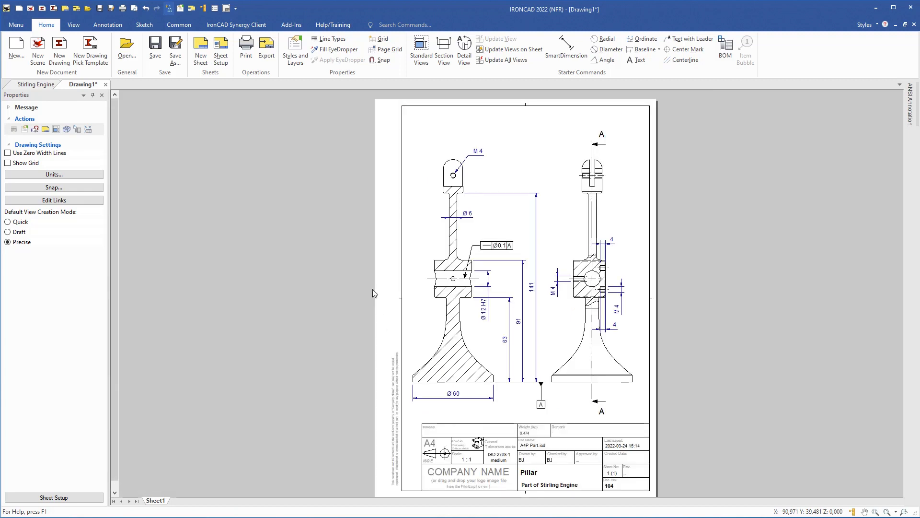
click(154, 51)
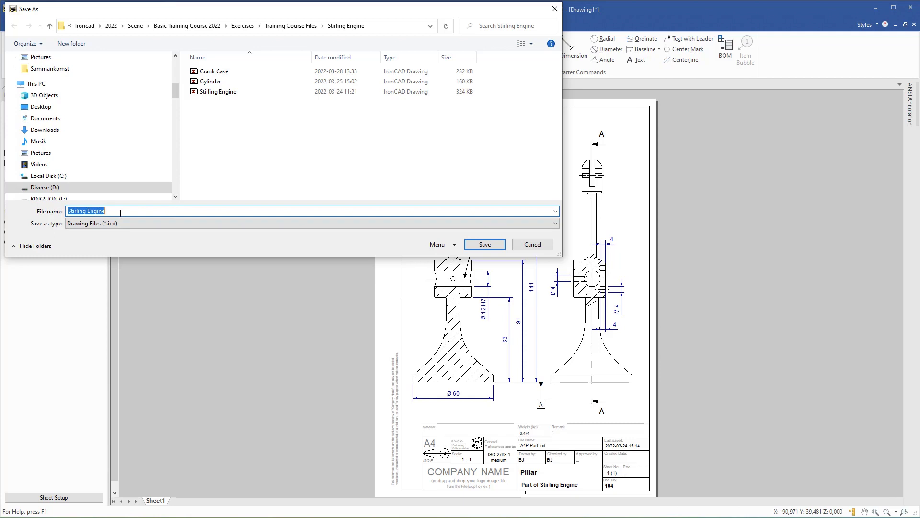
text(Pillar)
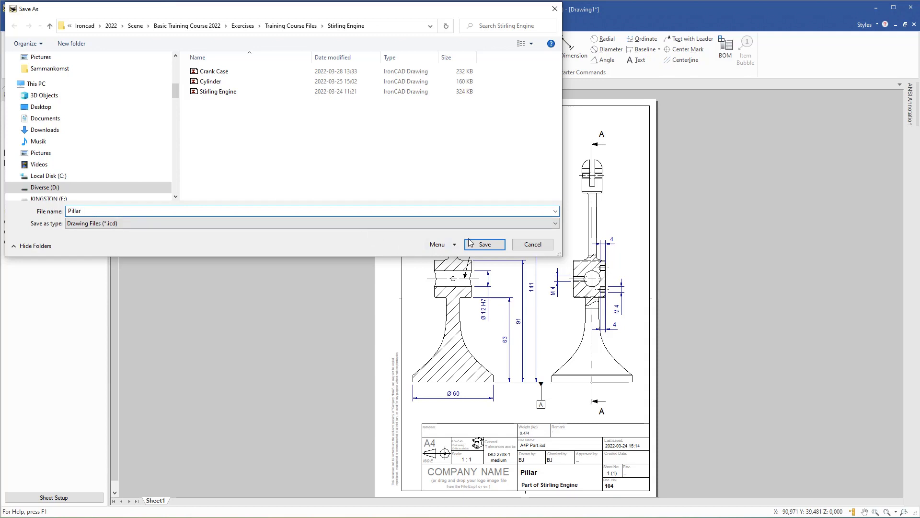
click(483, 245)
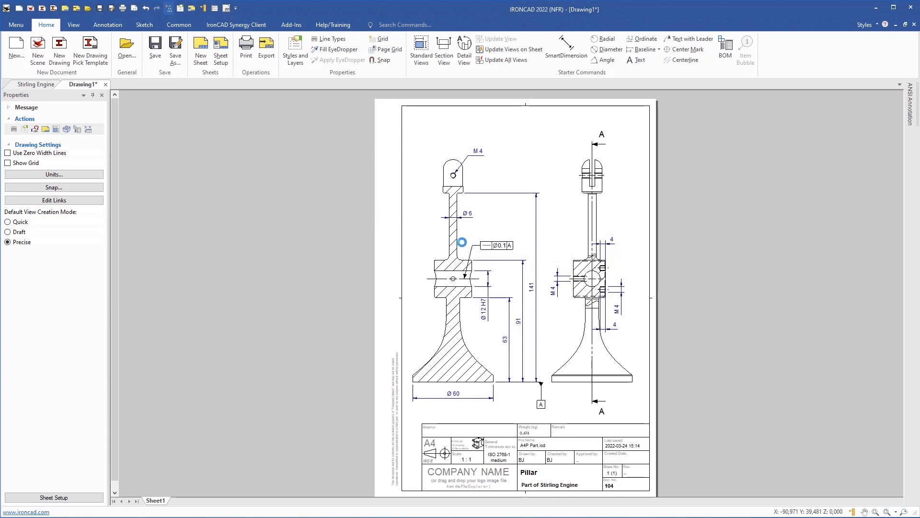